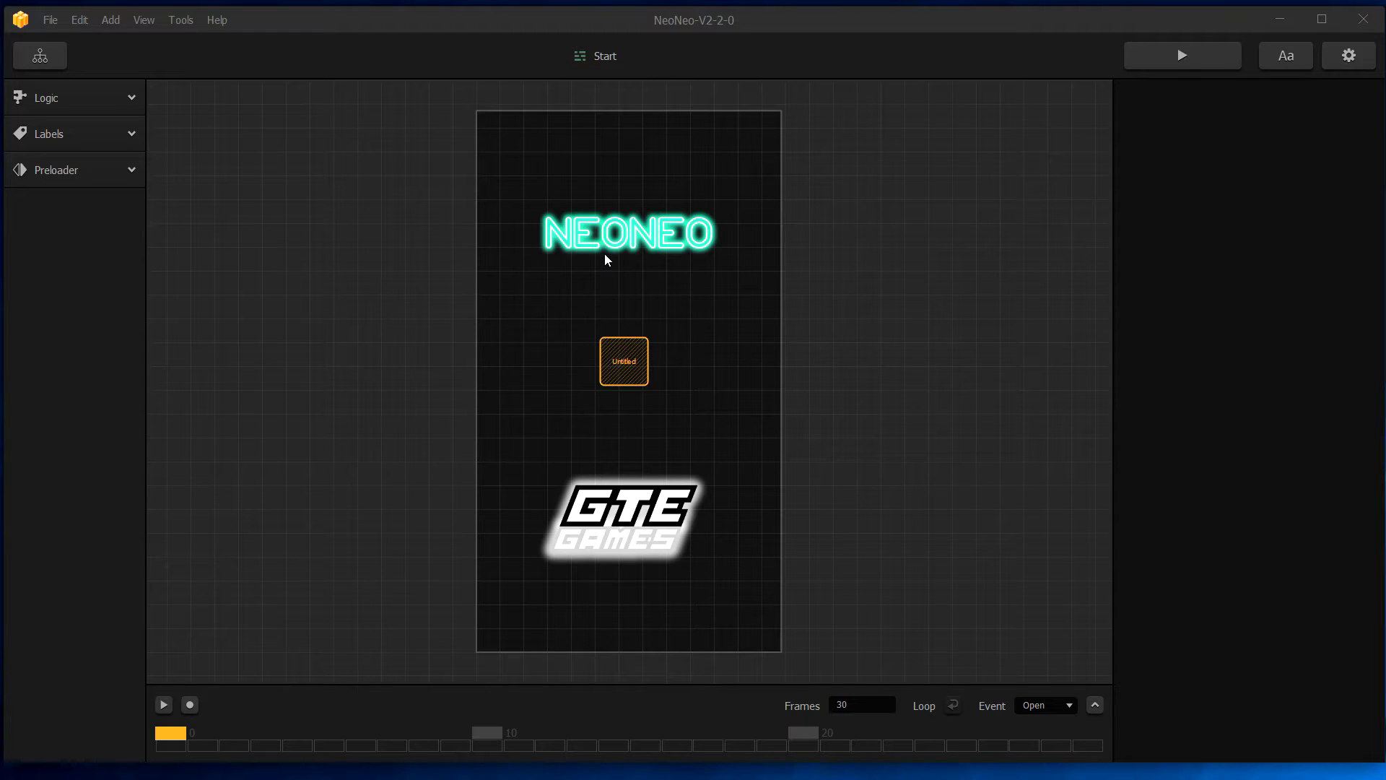
Open World 2 from the mind map and preview it, entering level 2 so the emitters animate
click(39, 58)
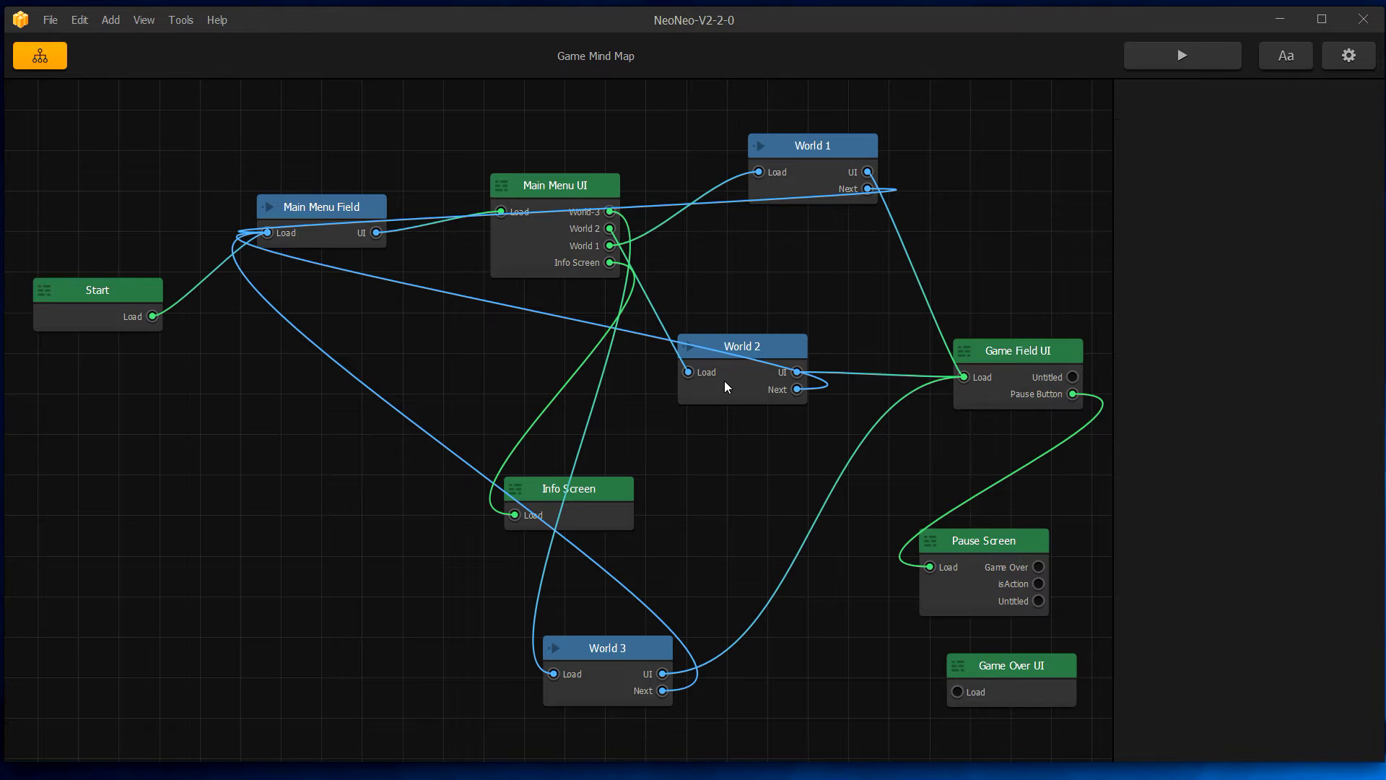
double_click(725, 380)
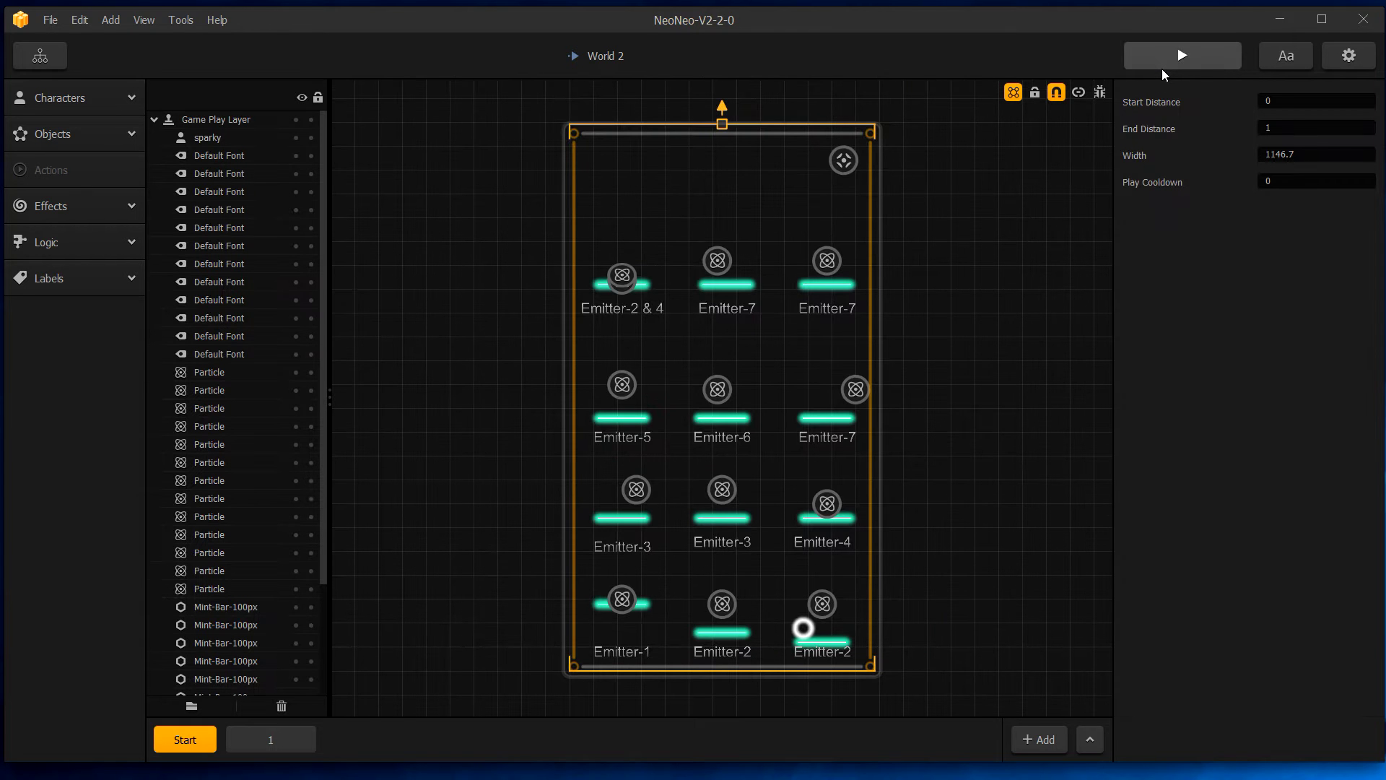
click(1164, 66)
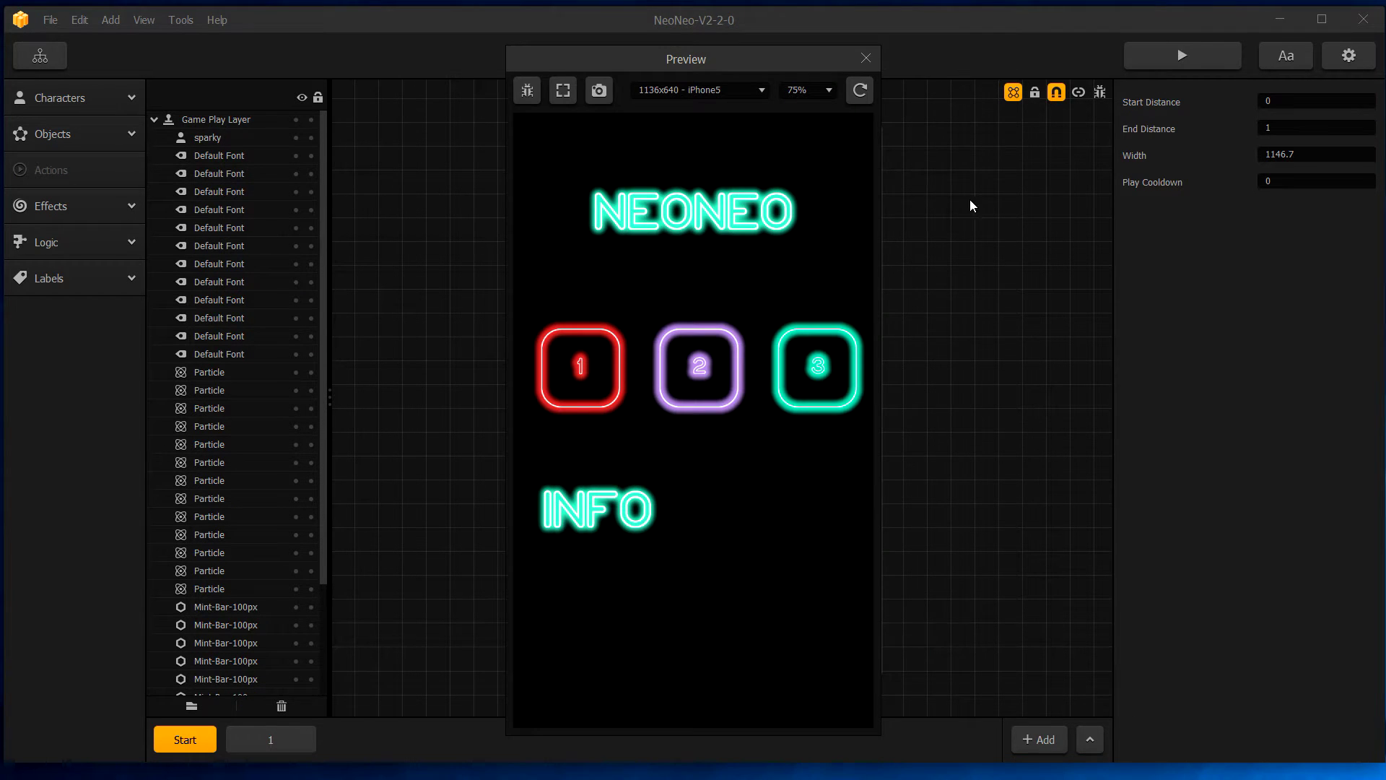
click(713, 366)
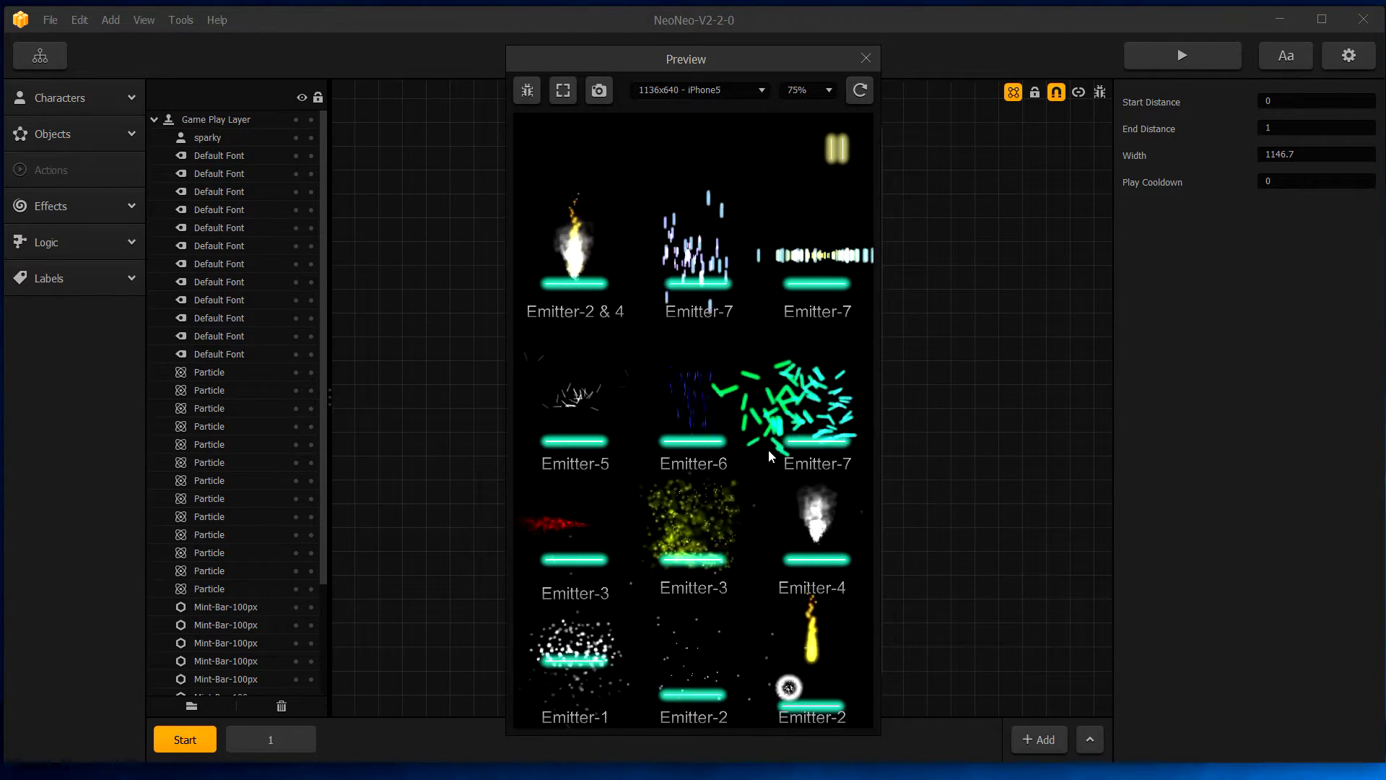
Bring XnView alongside the preview and show Emitter-1.png from the 10-Emitters folder
key(alt+Tab)
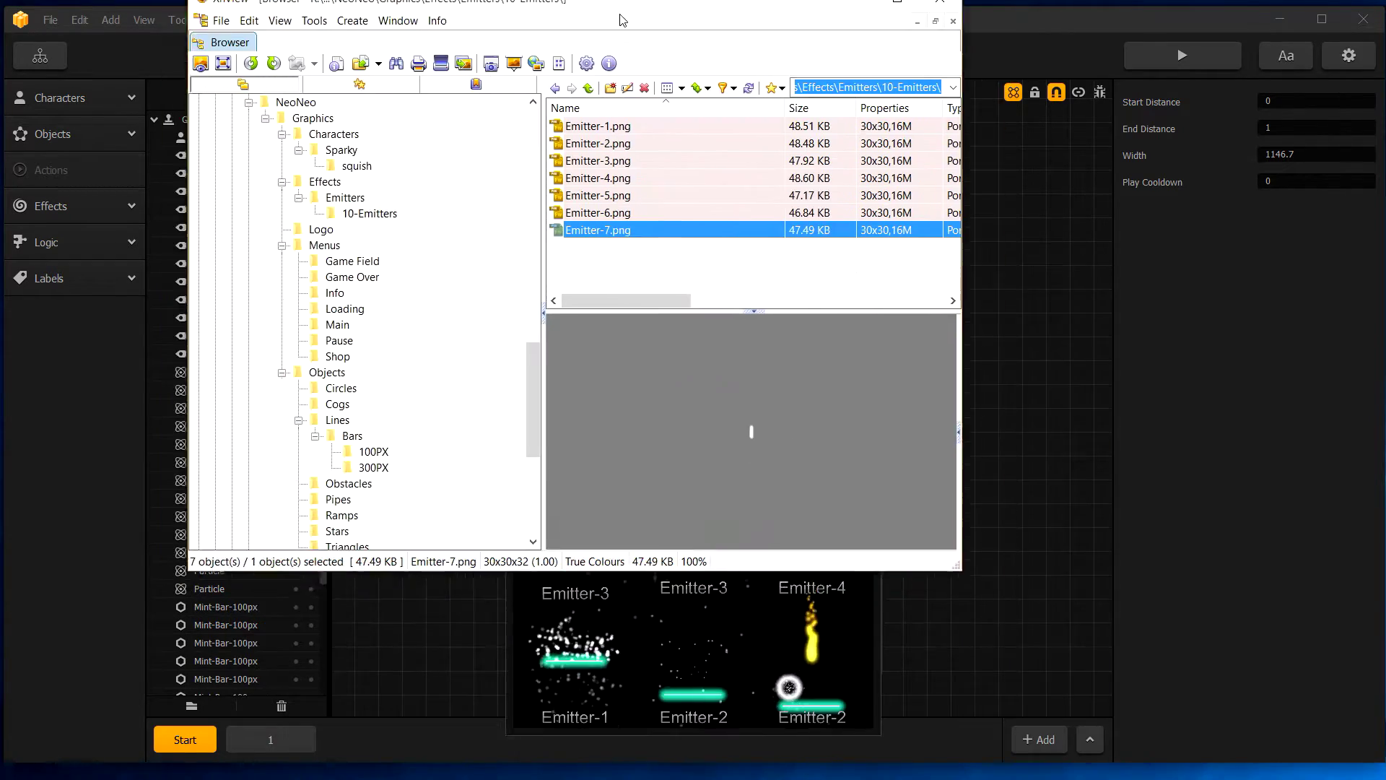
drag(574, 19, 1281, 102)
click(722, 237)
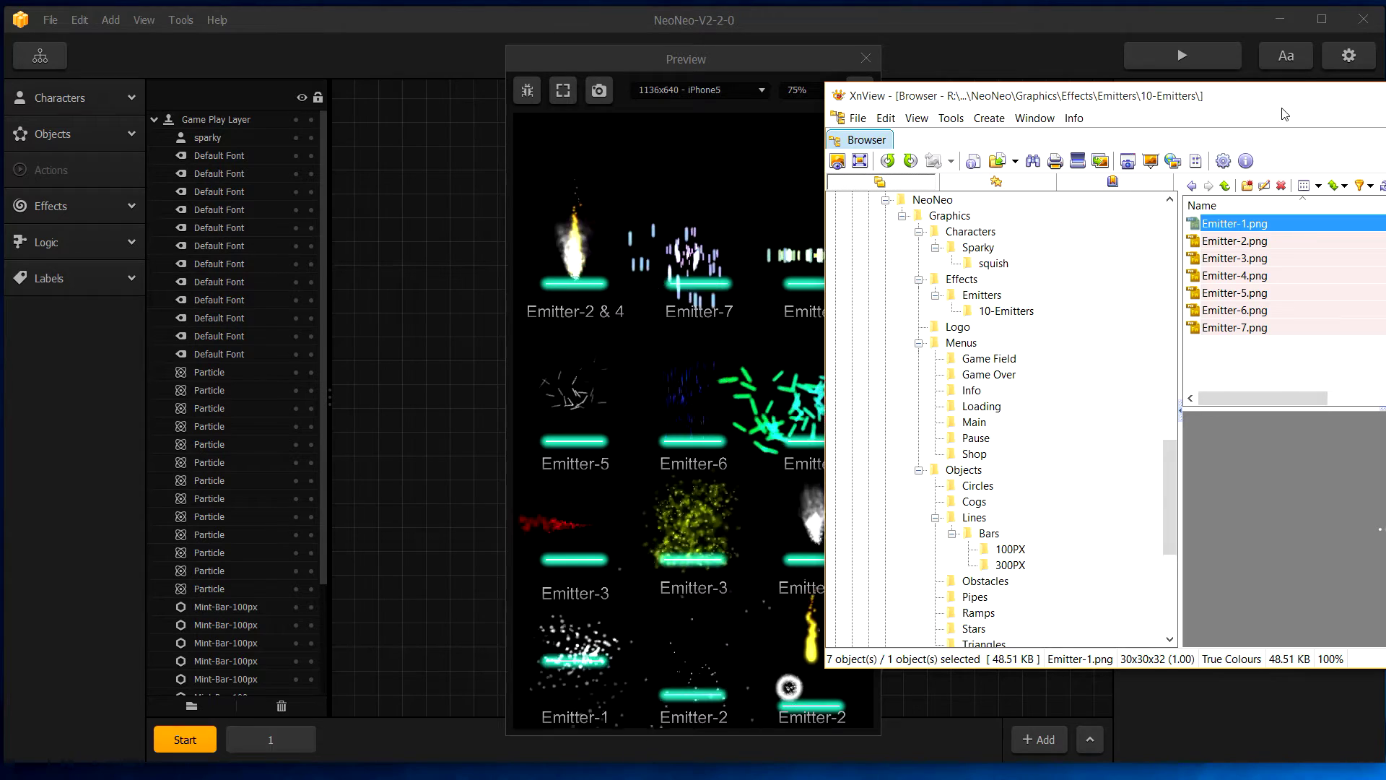
Step through Emitter-2.png and Emitter-3.png, shifting the browser to reveal more previews and file sizes
drag(1257, 107, 1196, 94)
key(Down)
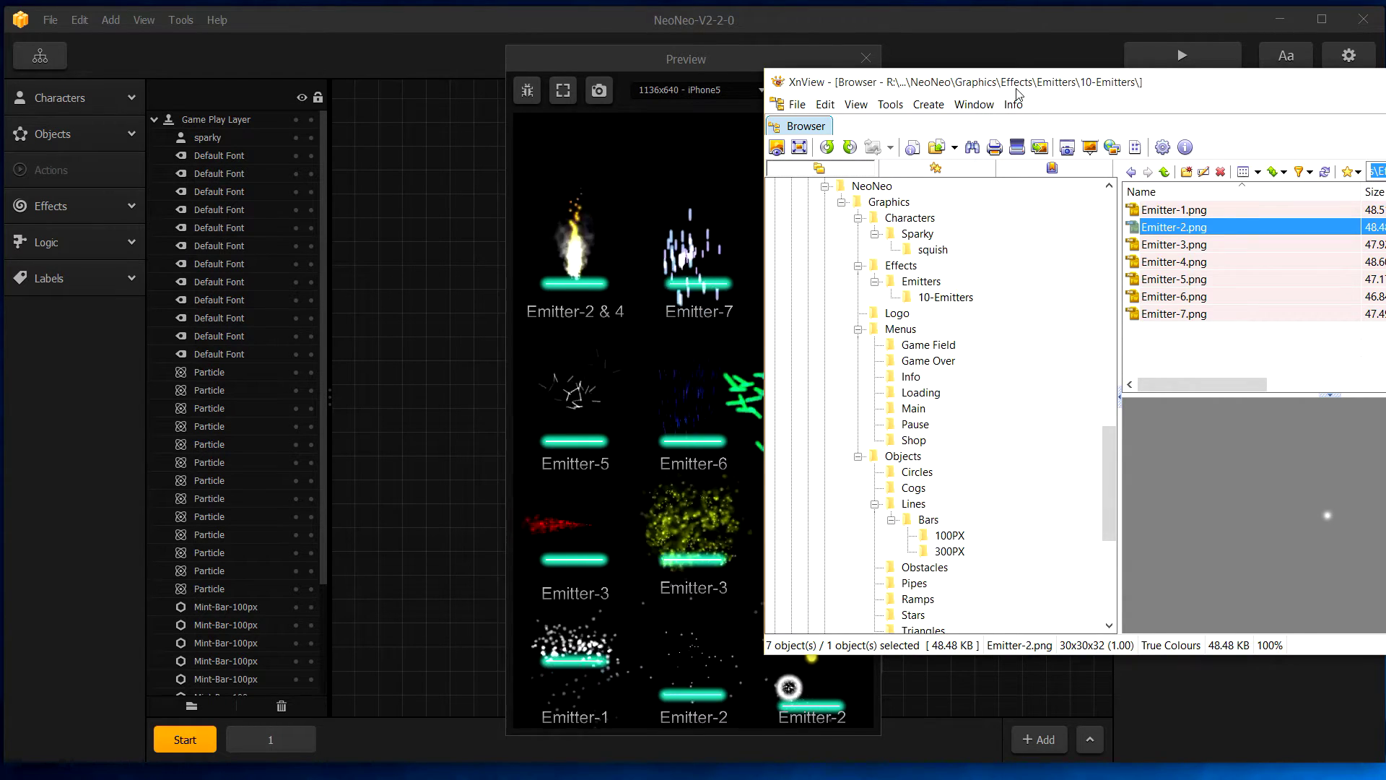
drag(1018, 91, 1134, 31)
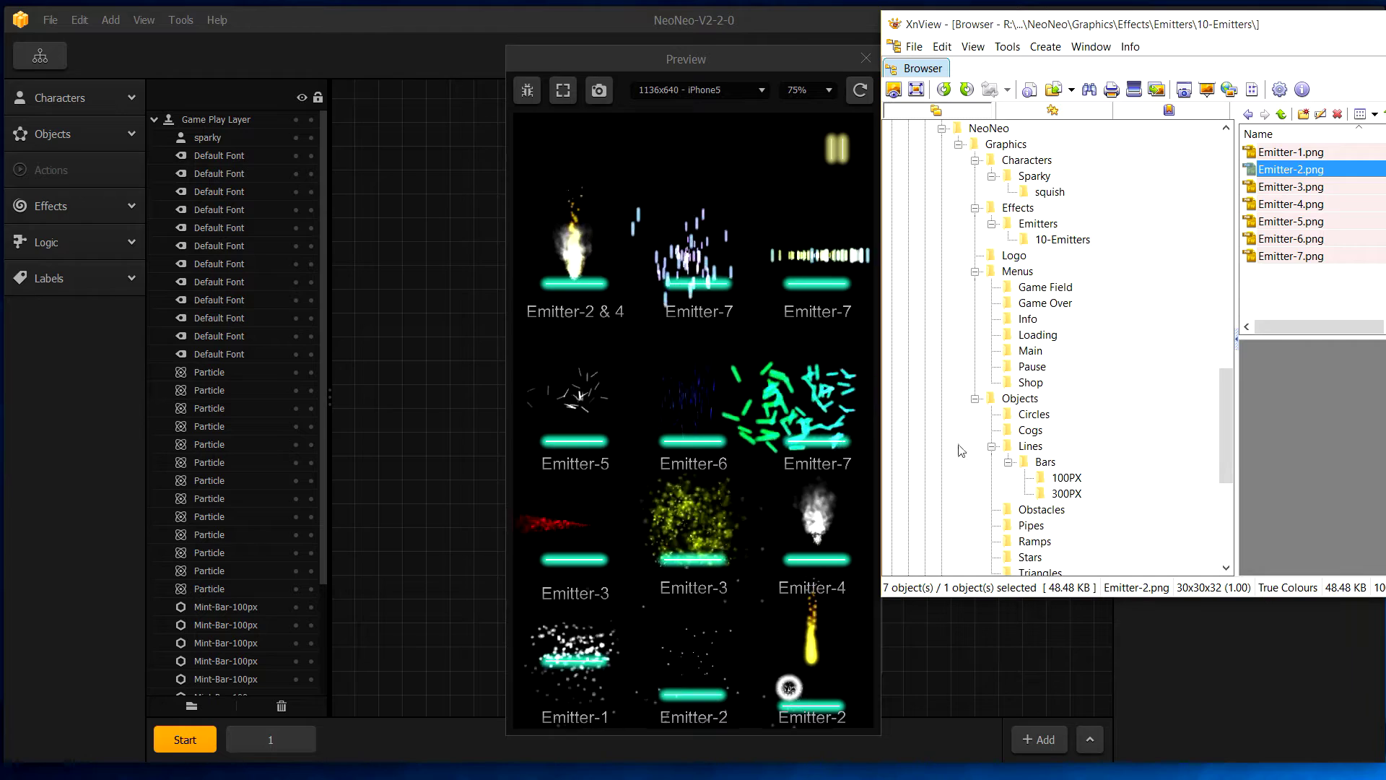
drag(1175, 24, 995, 19)
key(Down)
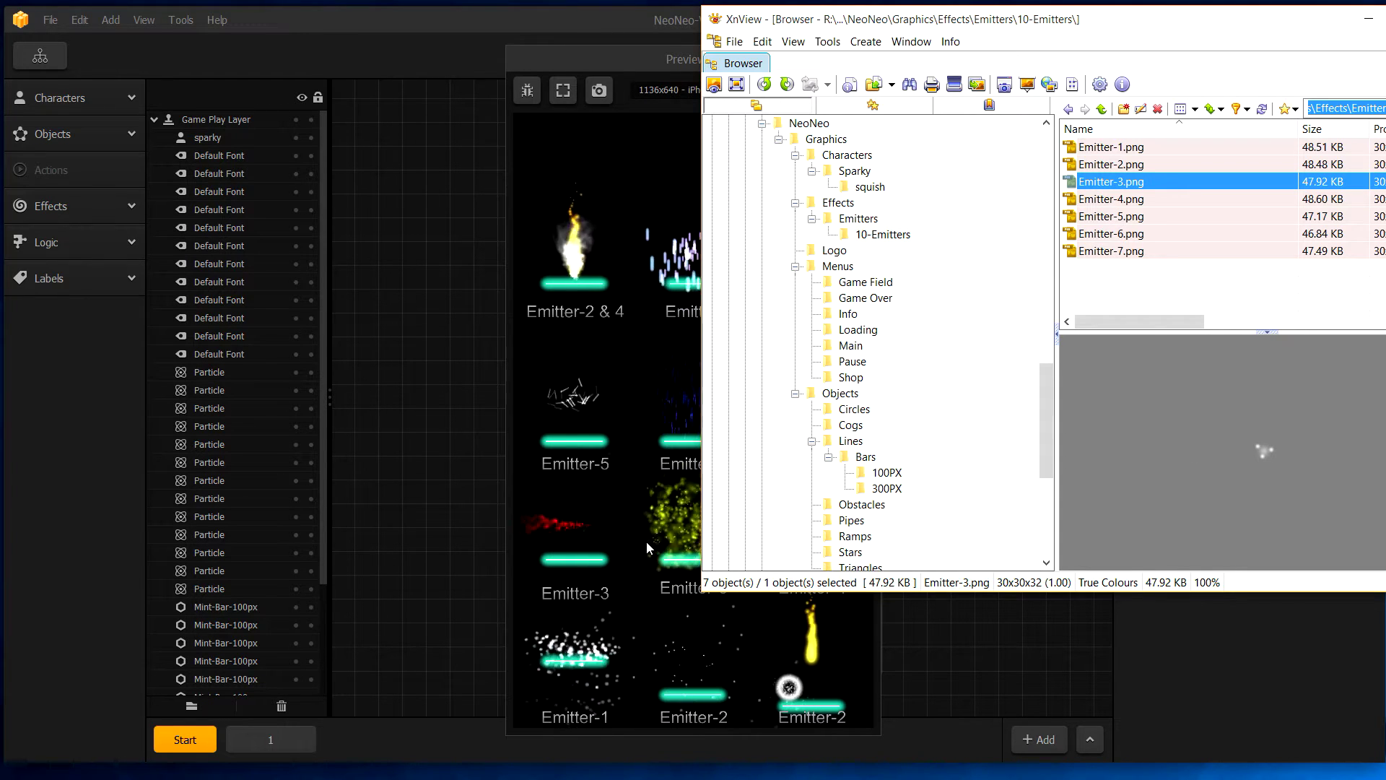
drag(928, 27, 1064, 24)
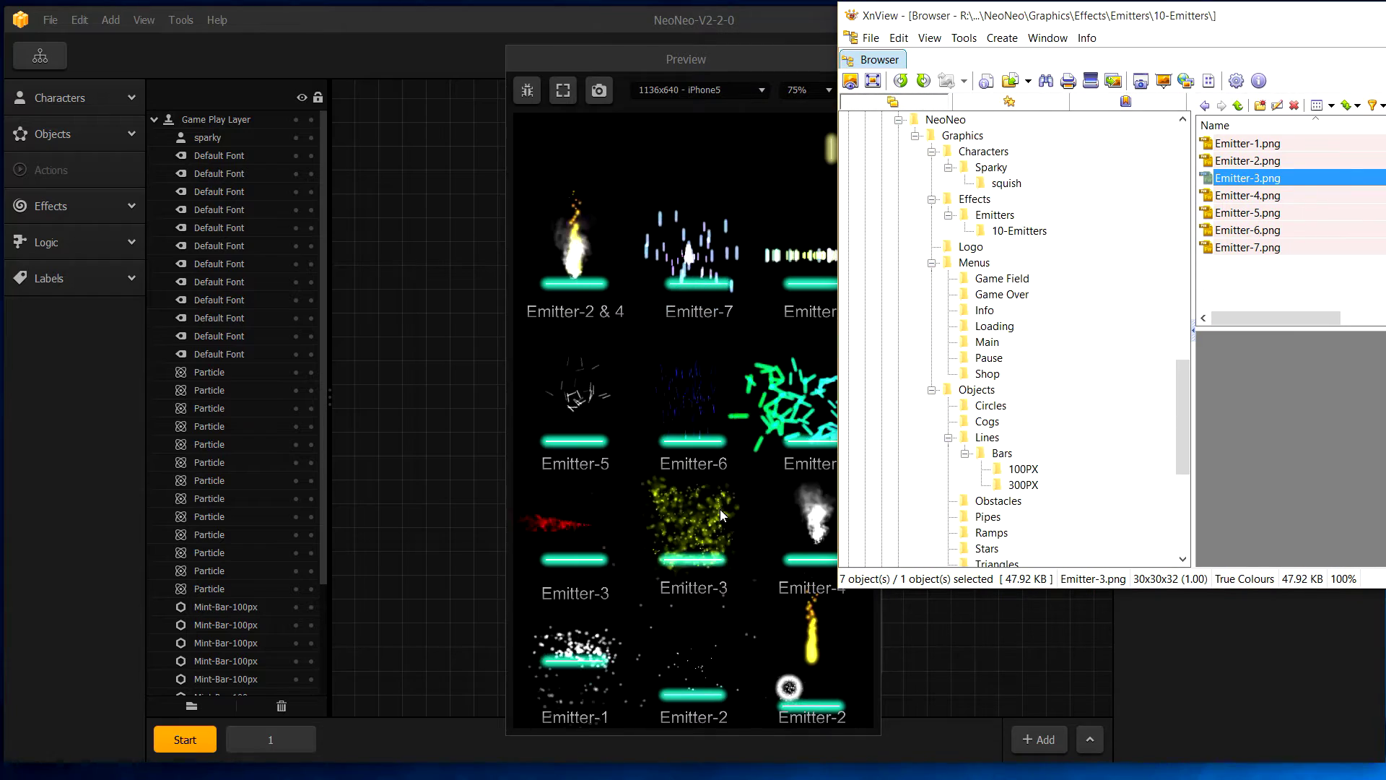
Move the game preview to the upper left and show Emitter-4.png in XnView
click(731, 66)
drag(730, 66, 392, 36)
key(alt+Tab)
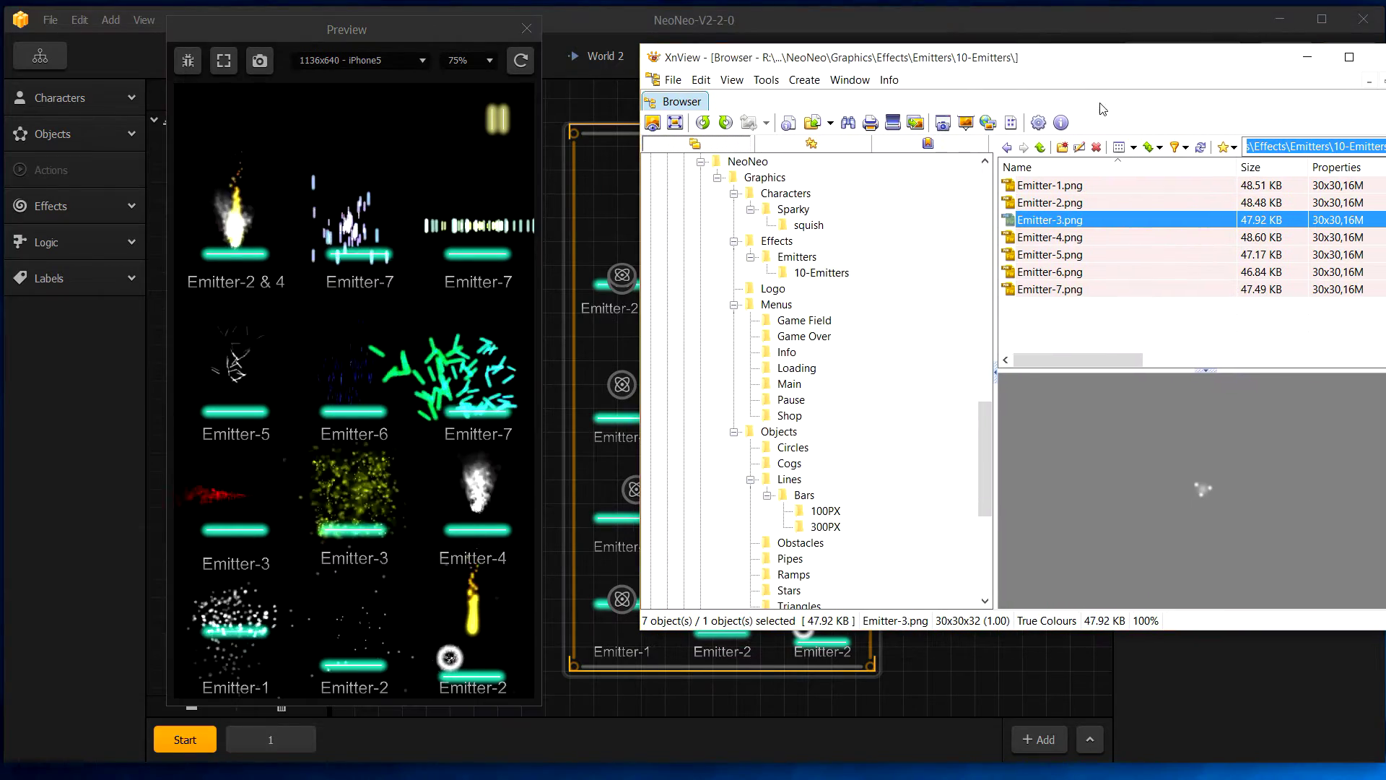
click(1087, 235)
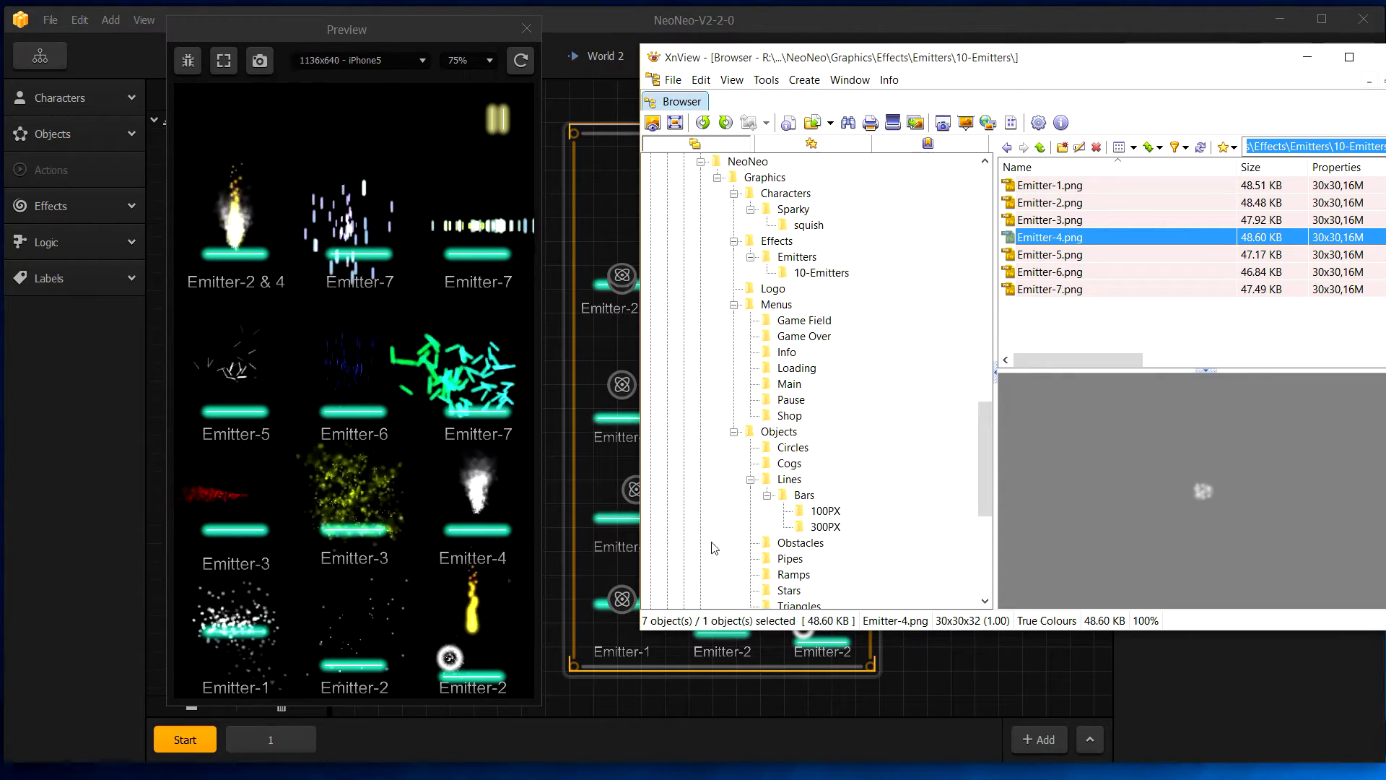
key(alt+Tab)
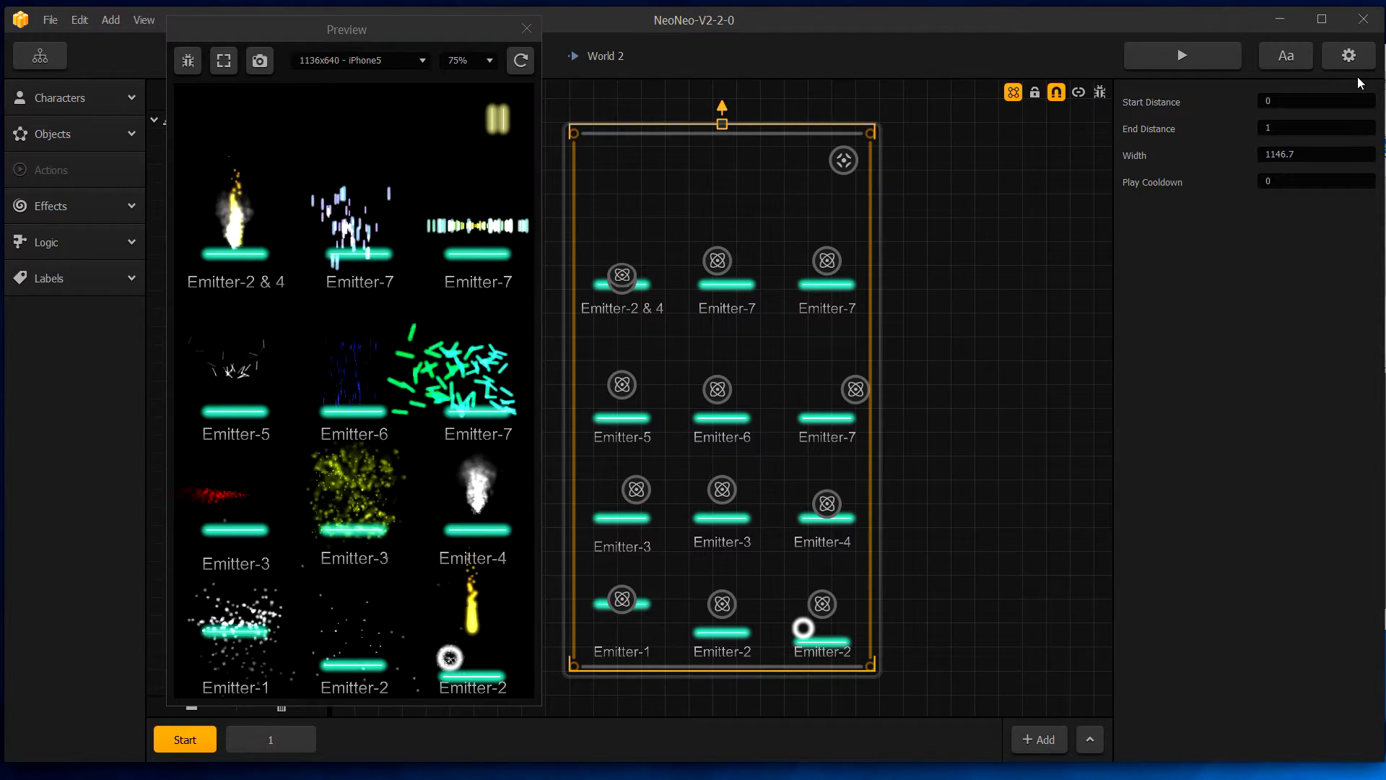
key(alt+Tab)
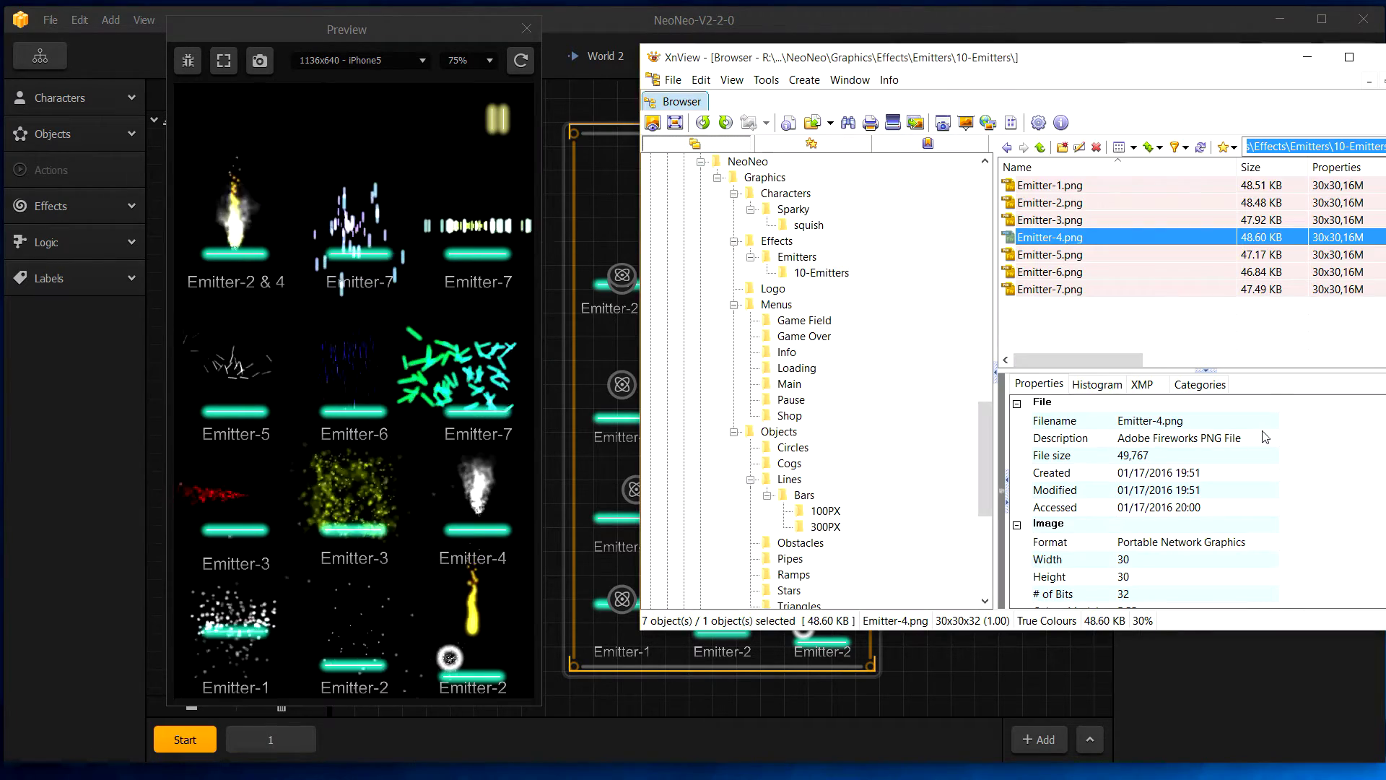
Switch to image preview, view Emitter-5 through Emitter-7.png, zooming Emitter-7 to 700%, then return to BuildBox
click(1011, 504)
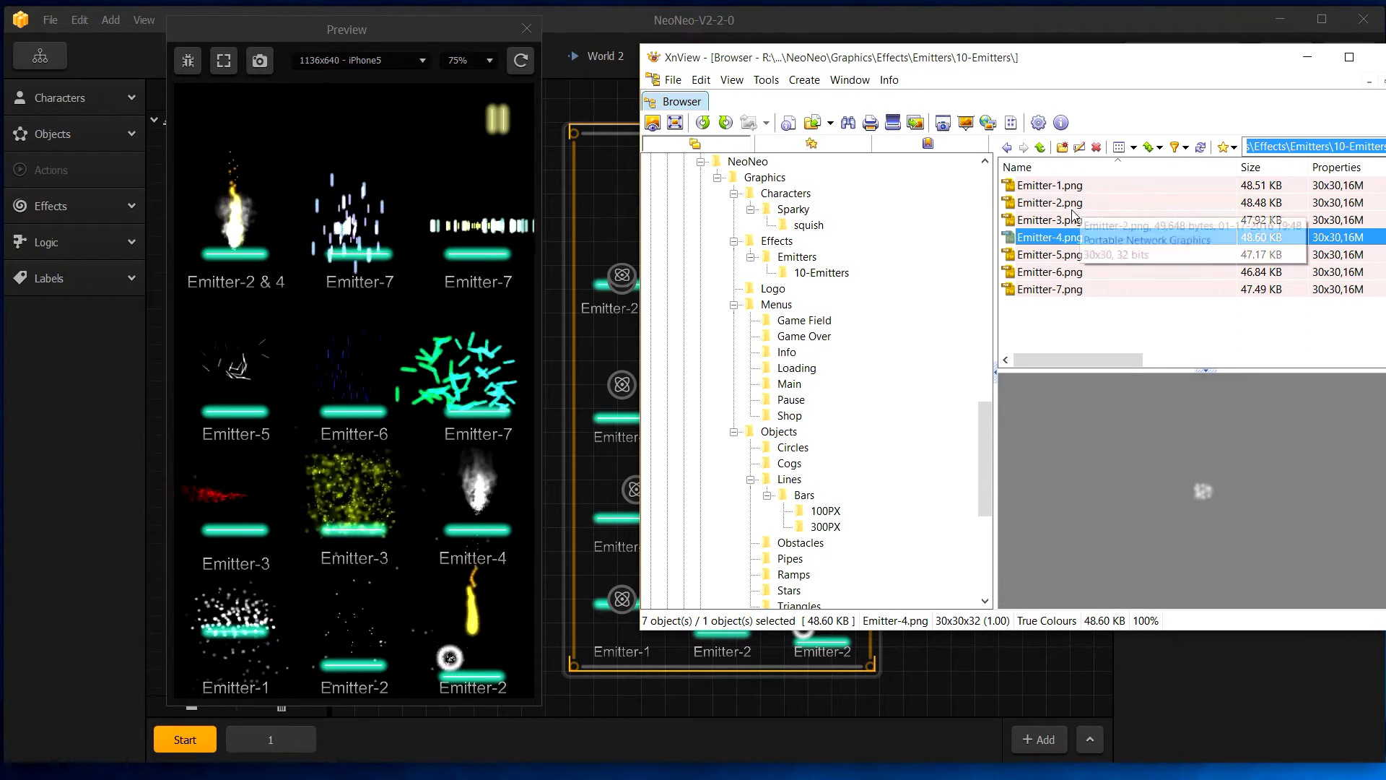
key(Down)
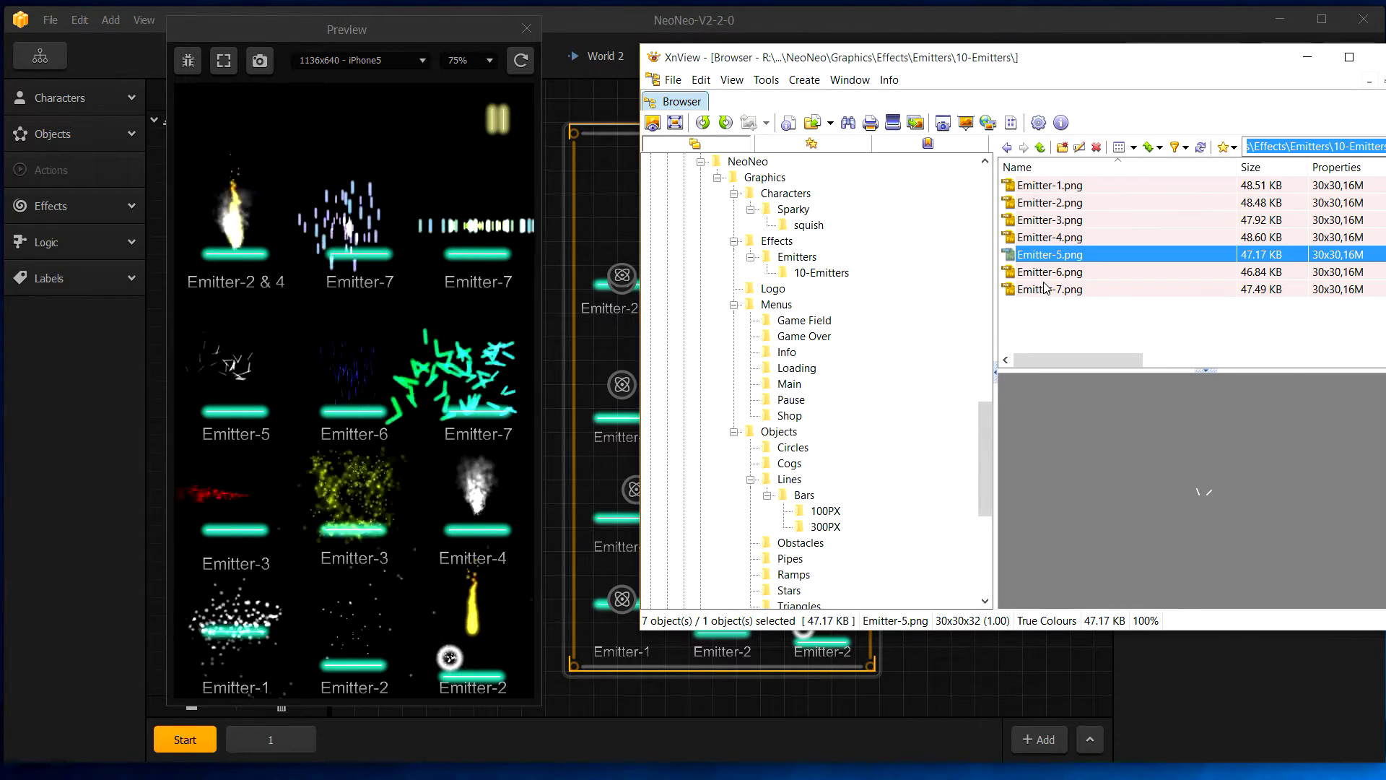
key(Down)
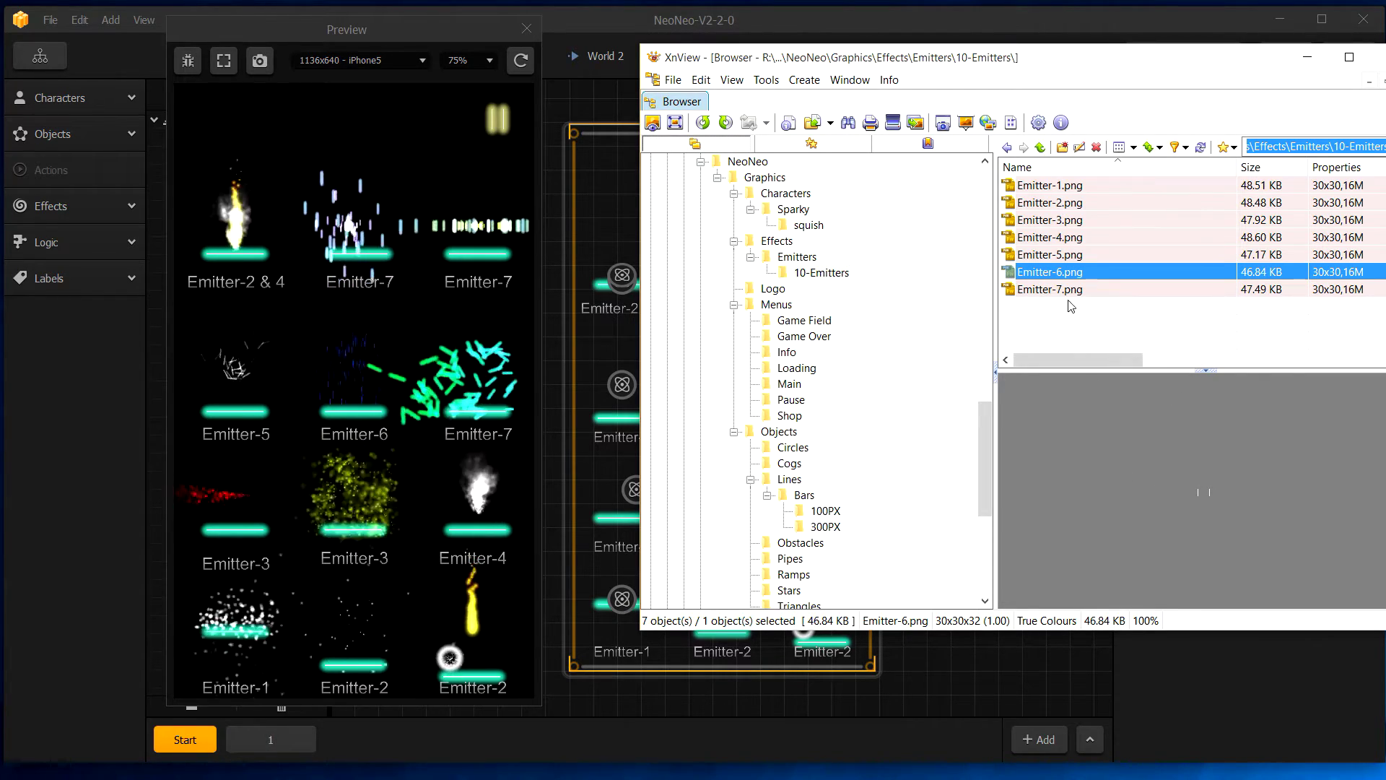
key(Down)
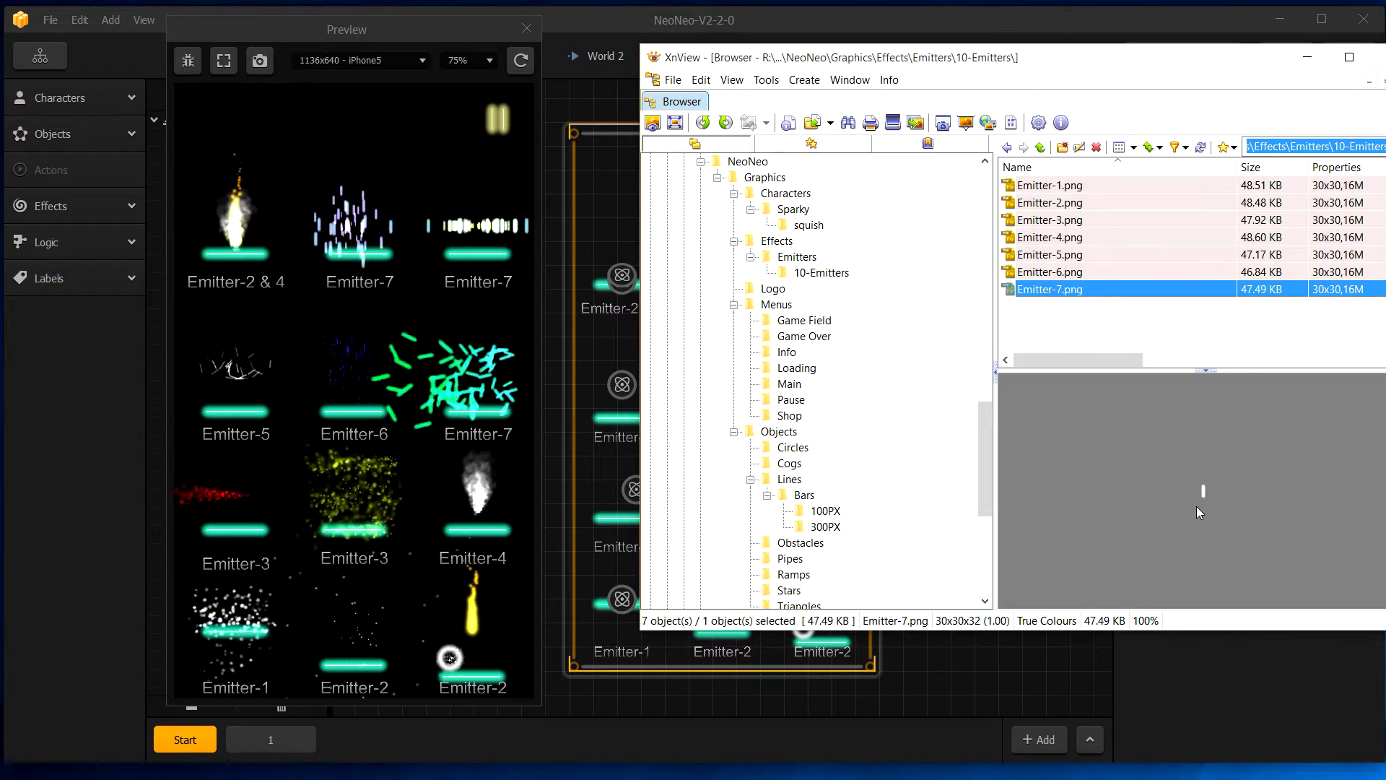
scroll(1206, 506, up, 5)
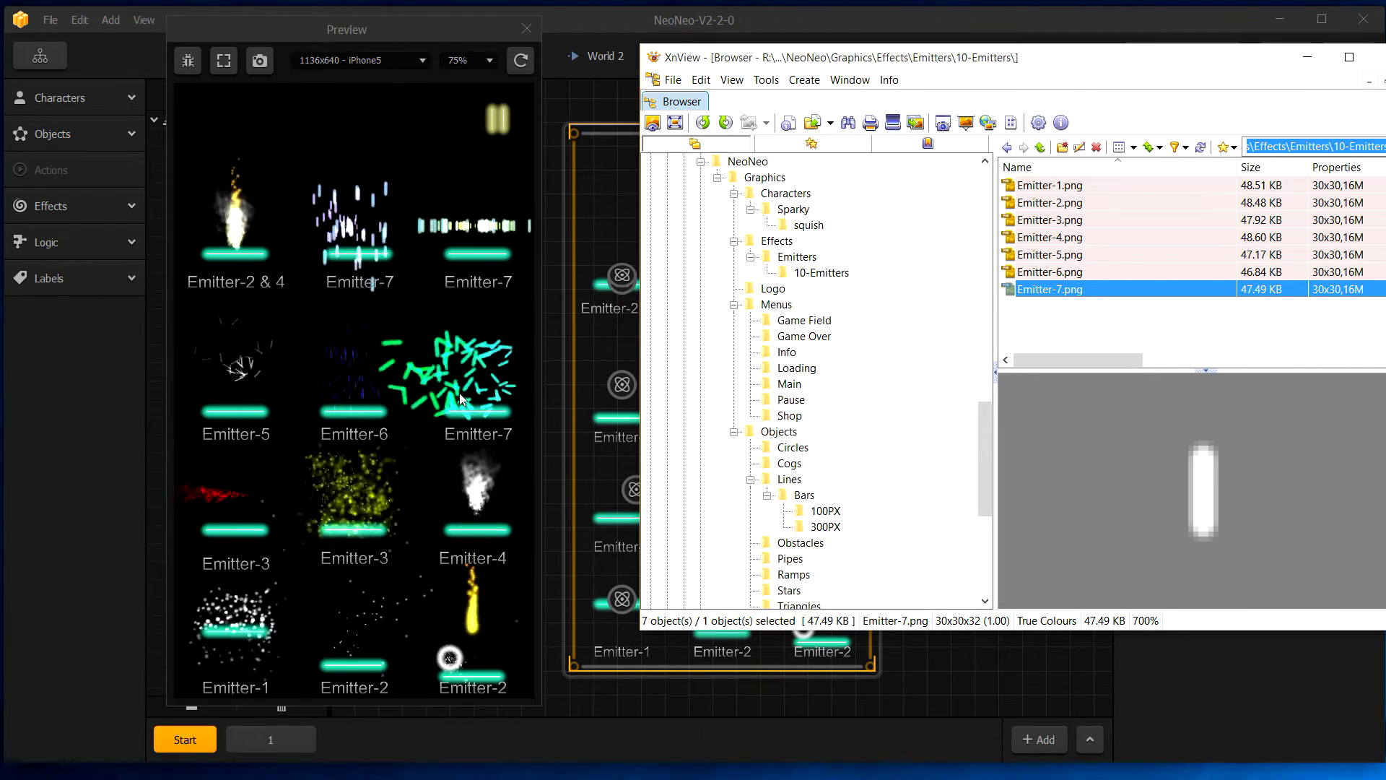
click(563, 381)
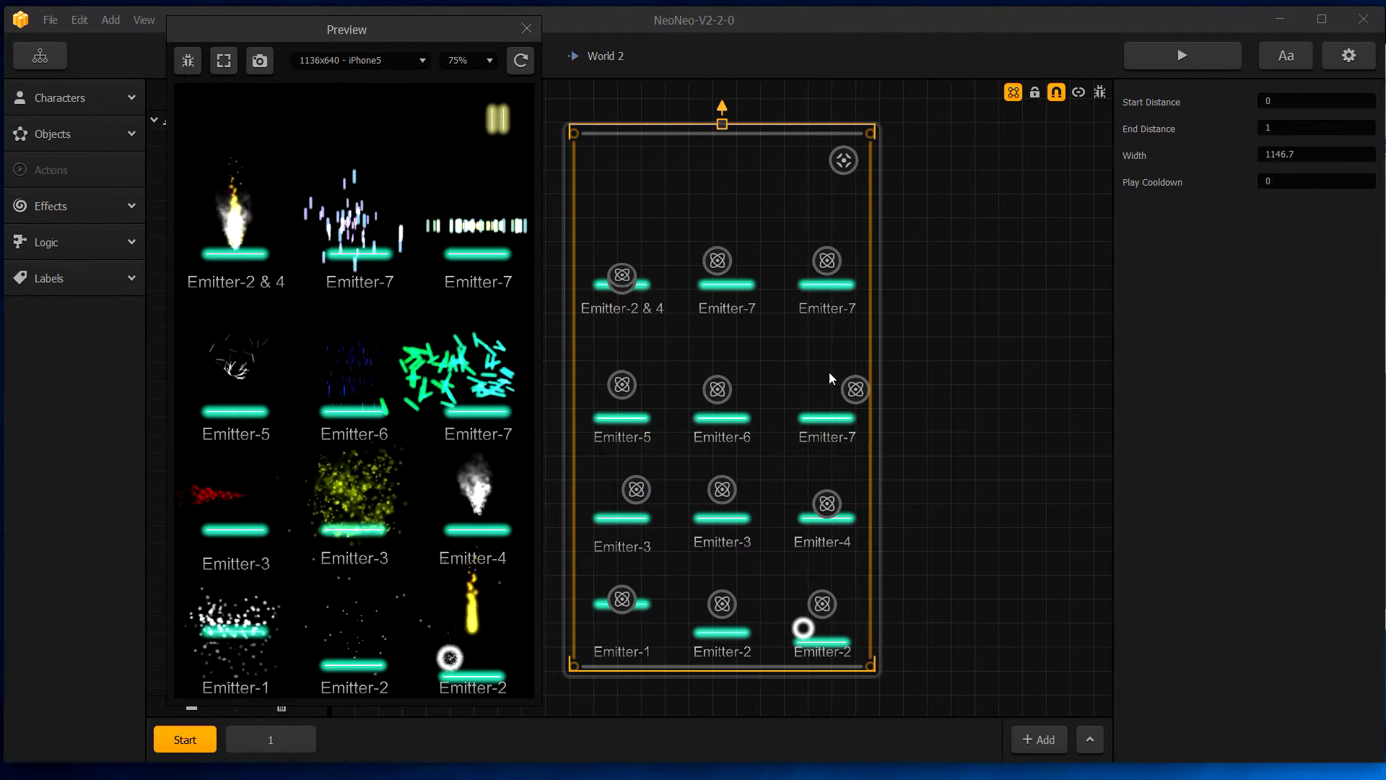
Select the Emitter-7 particle on the second row's right and recheck Emitter-4.png in XnView
click(857, 389)
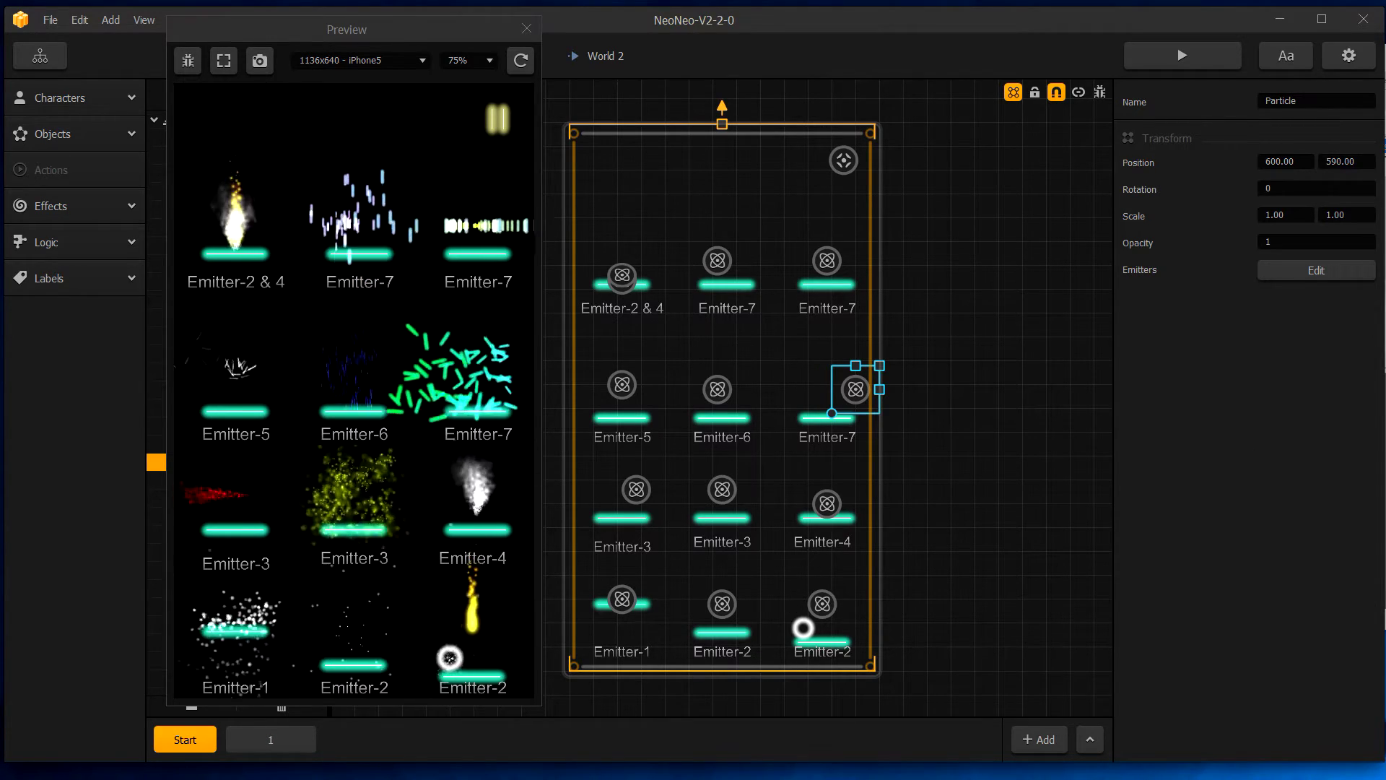
key(alt+Tab)
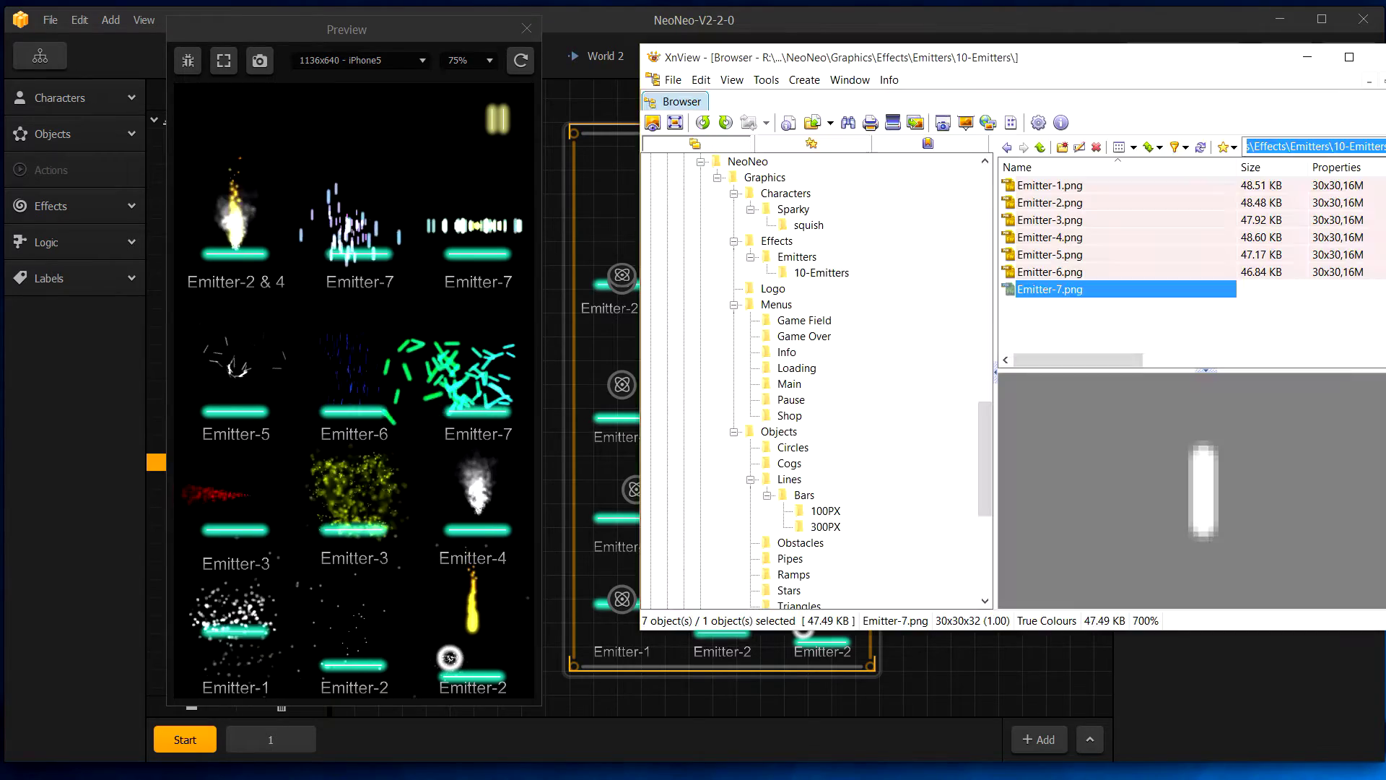
click(1050, 237)
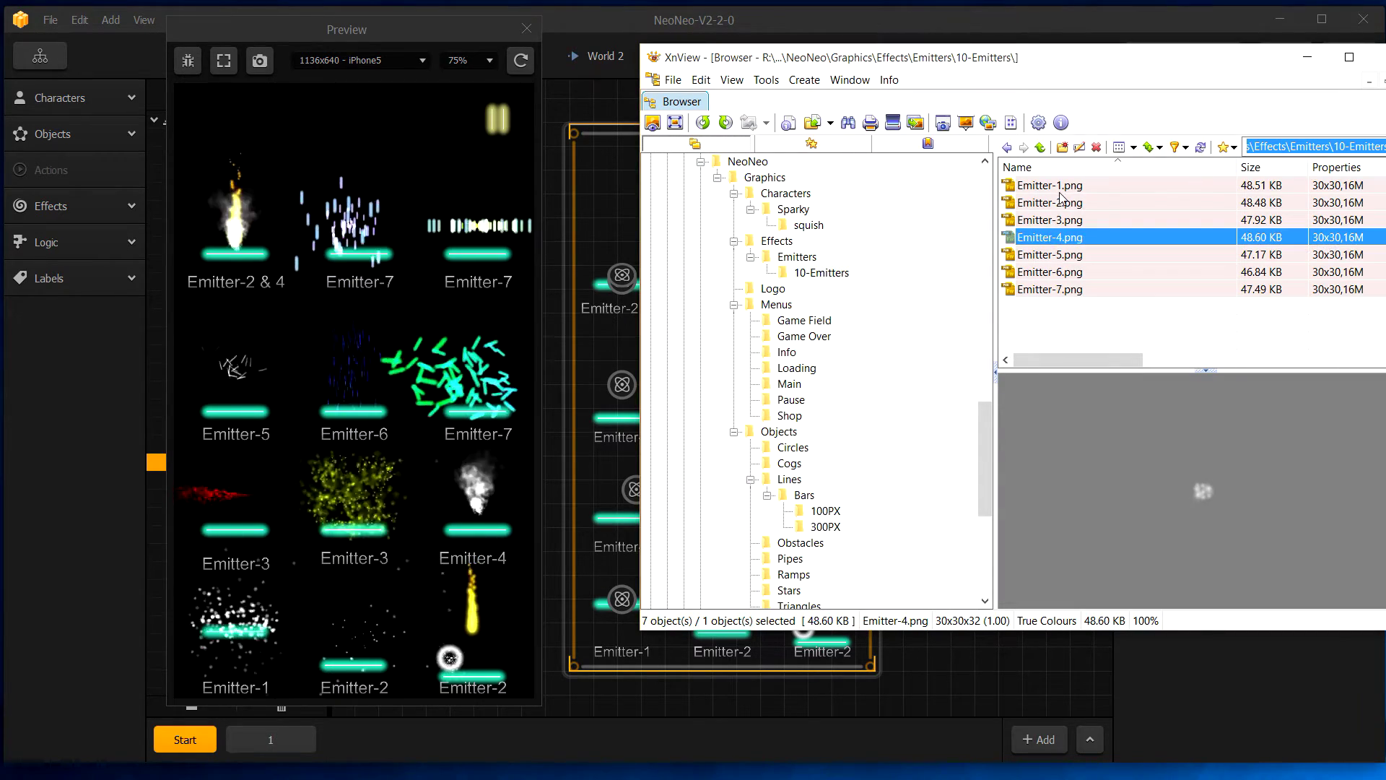
key(alt+Tab)
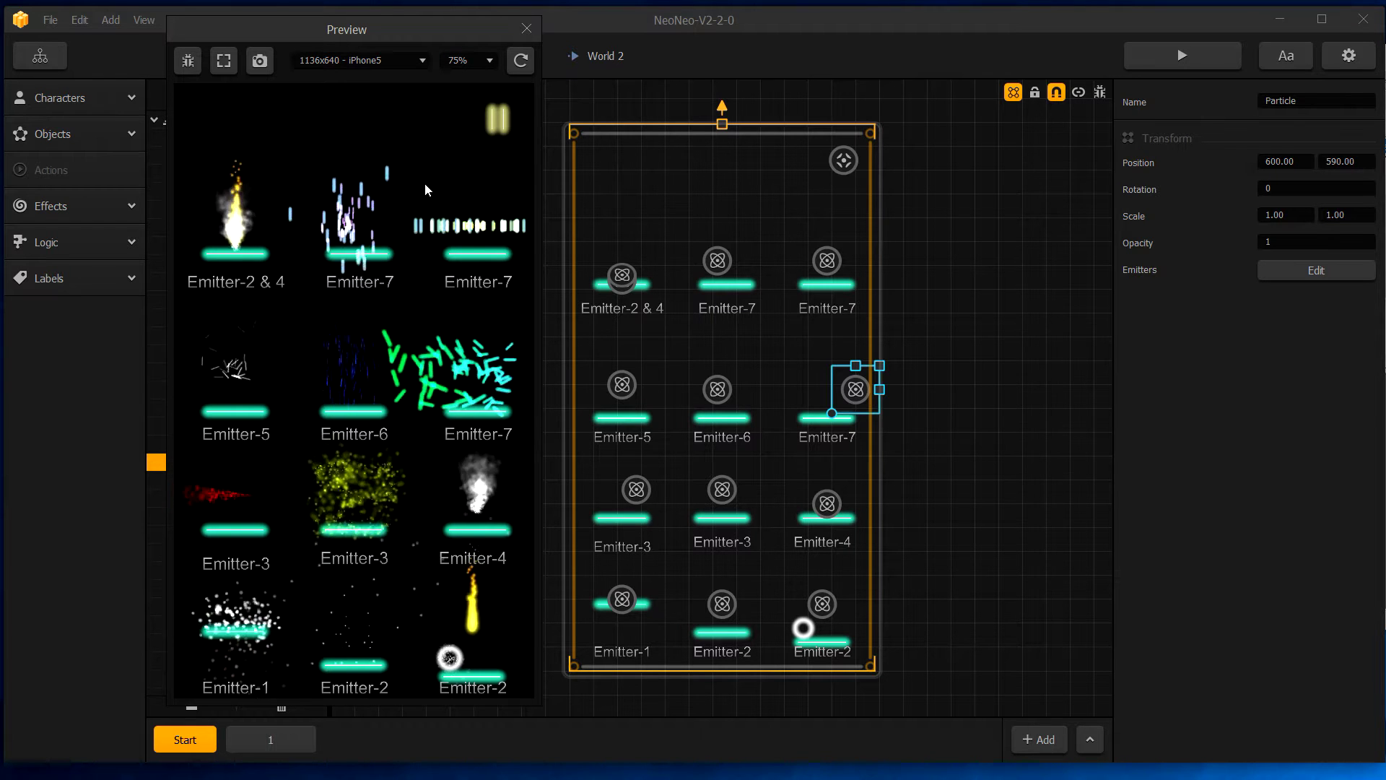
Close the preview, open Emitter-1's emitter settings in the Particles Editor, then bring XnView forward
click(526, 28)
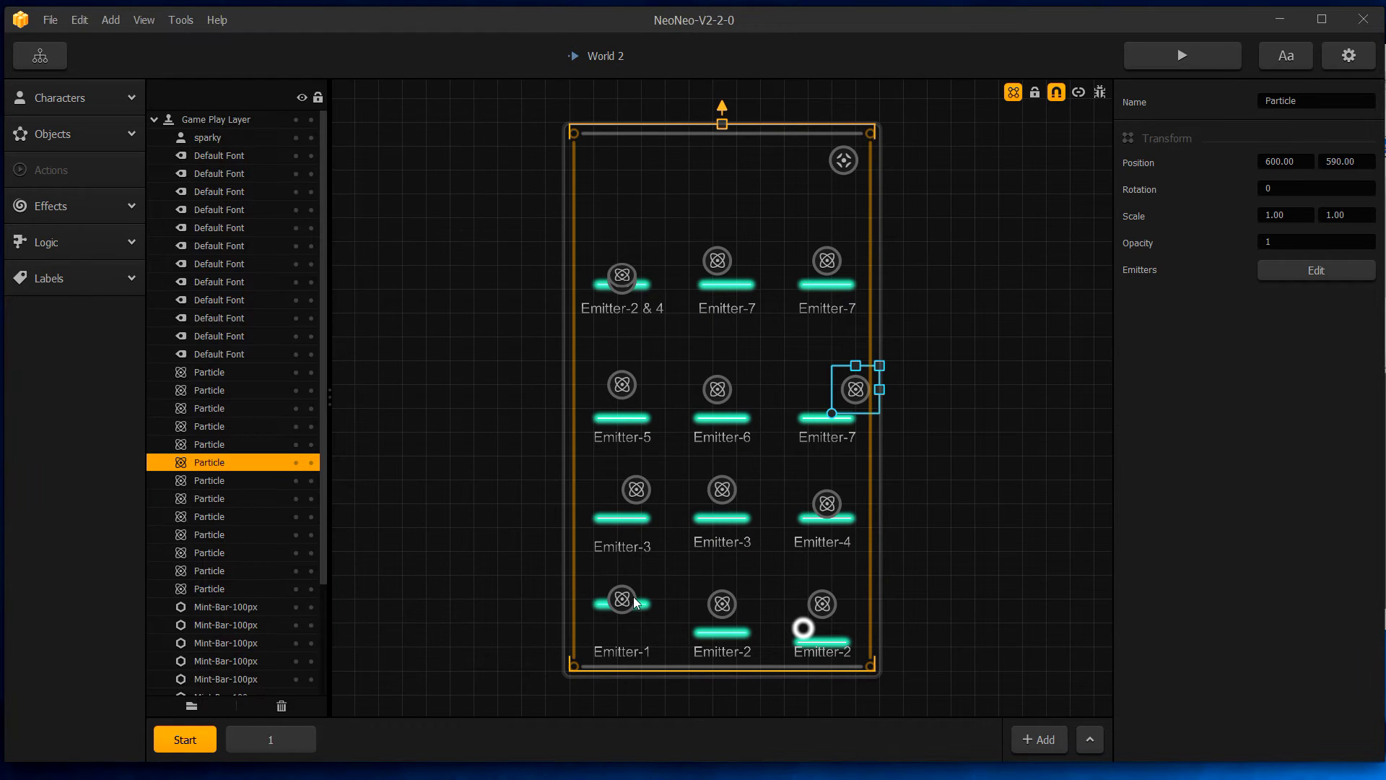
click(1311, 273)
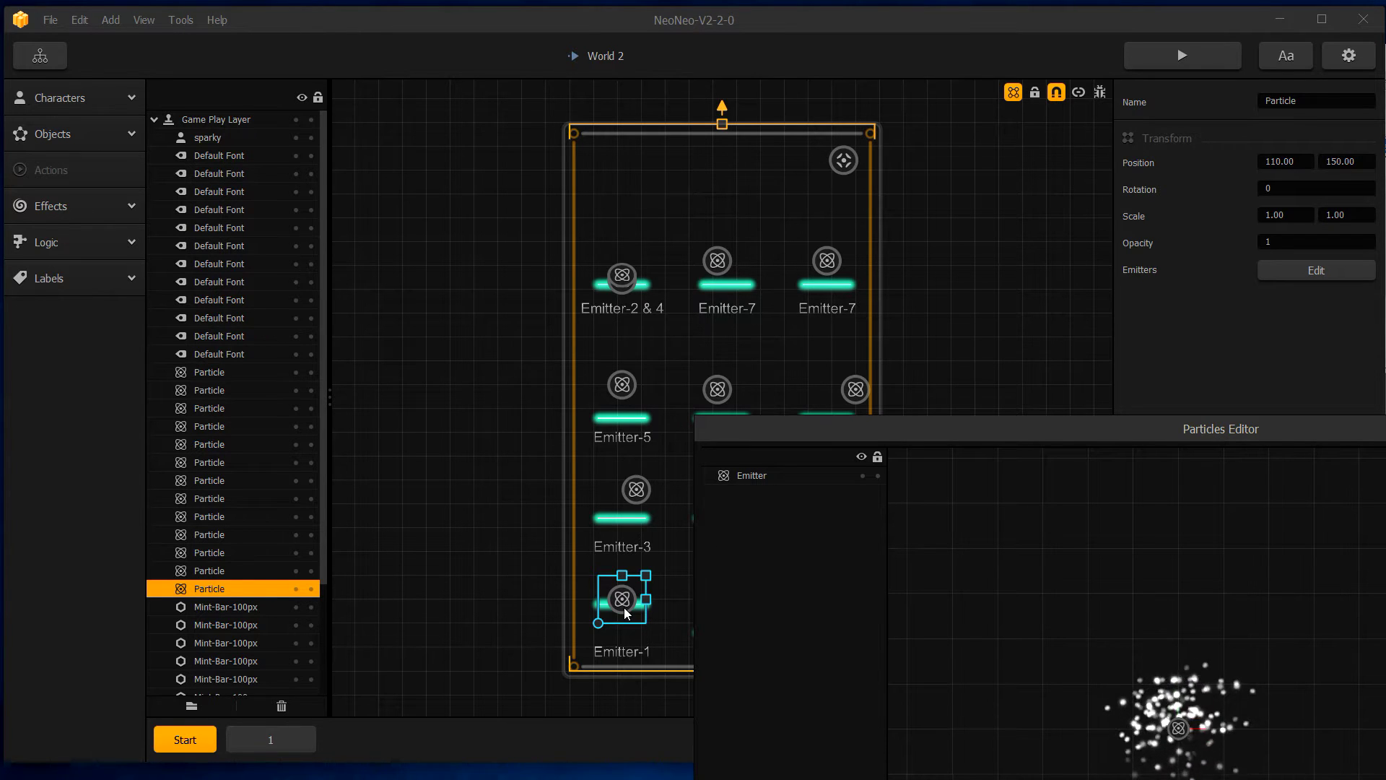
click(1176, 729)
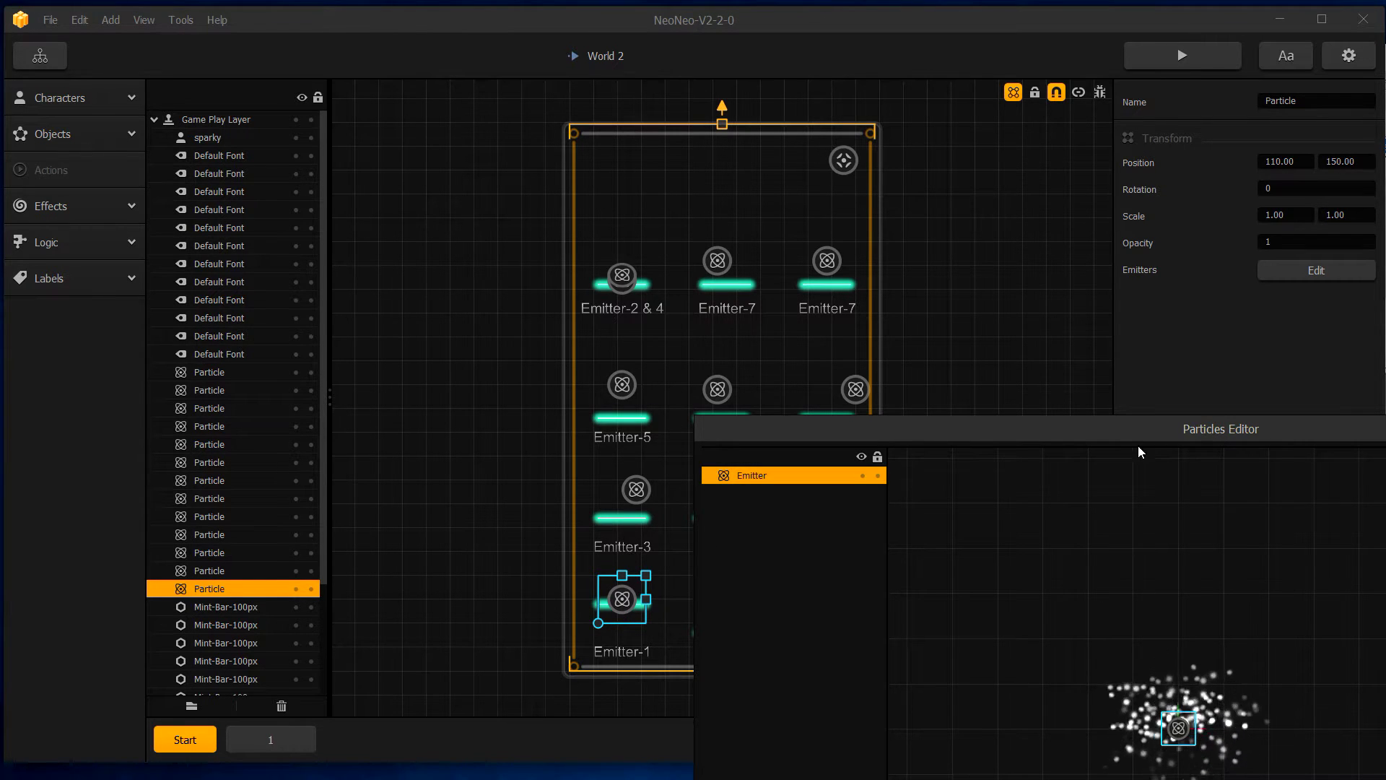
drag(1135, 428, 537, 120)
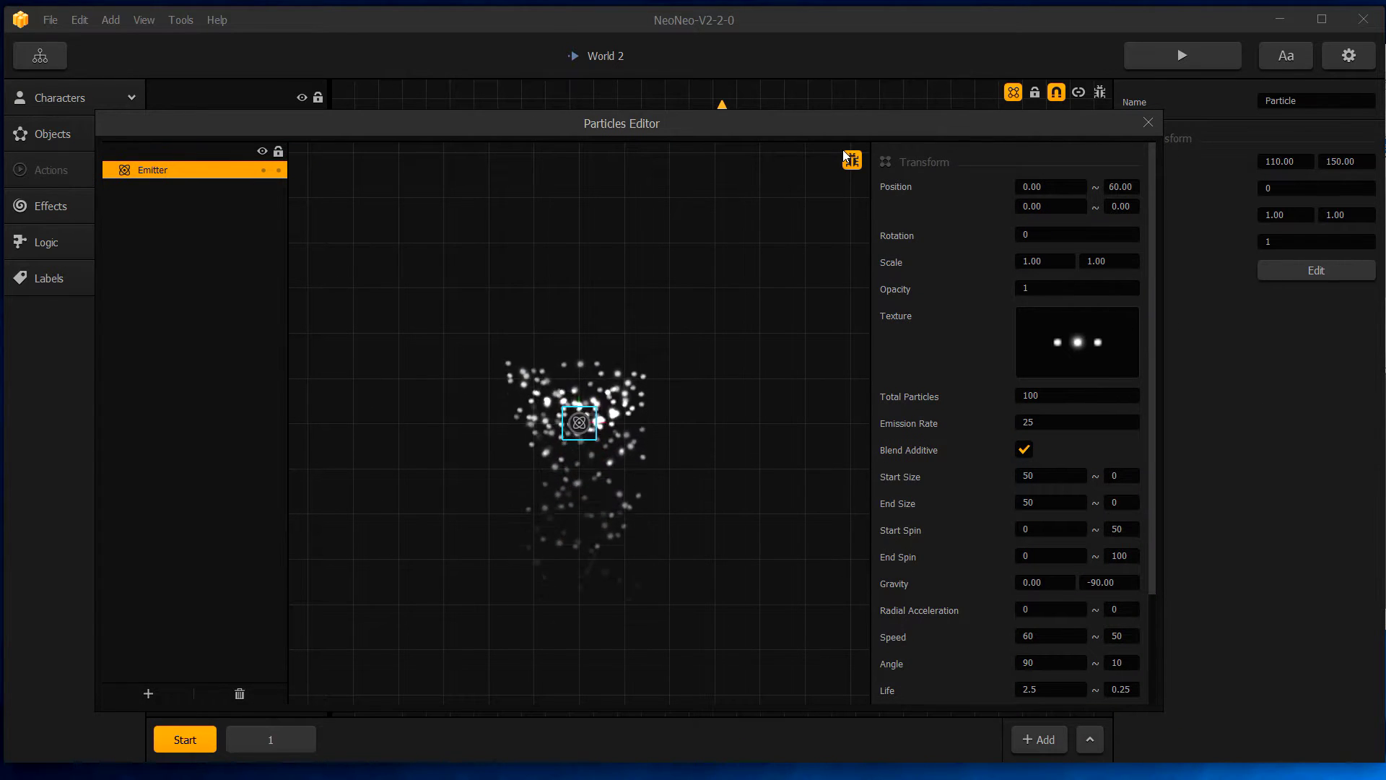
drag(875, 130, 555, 26)
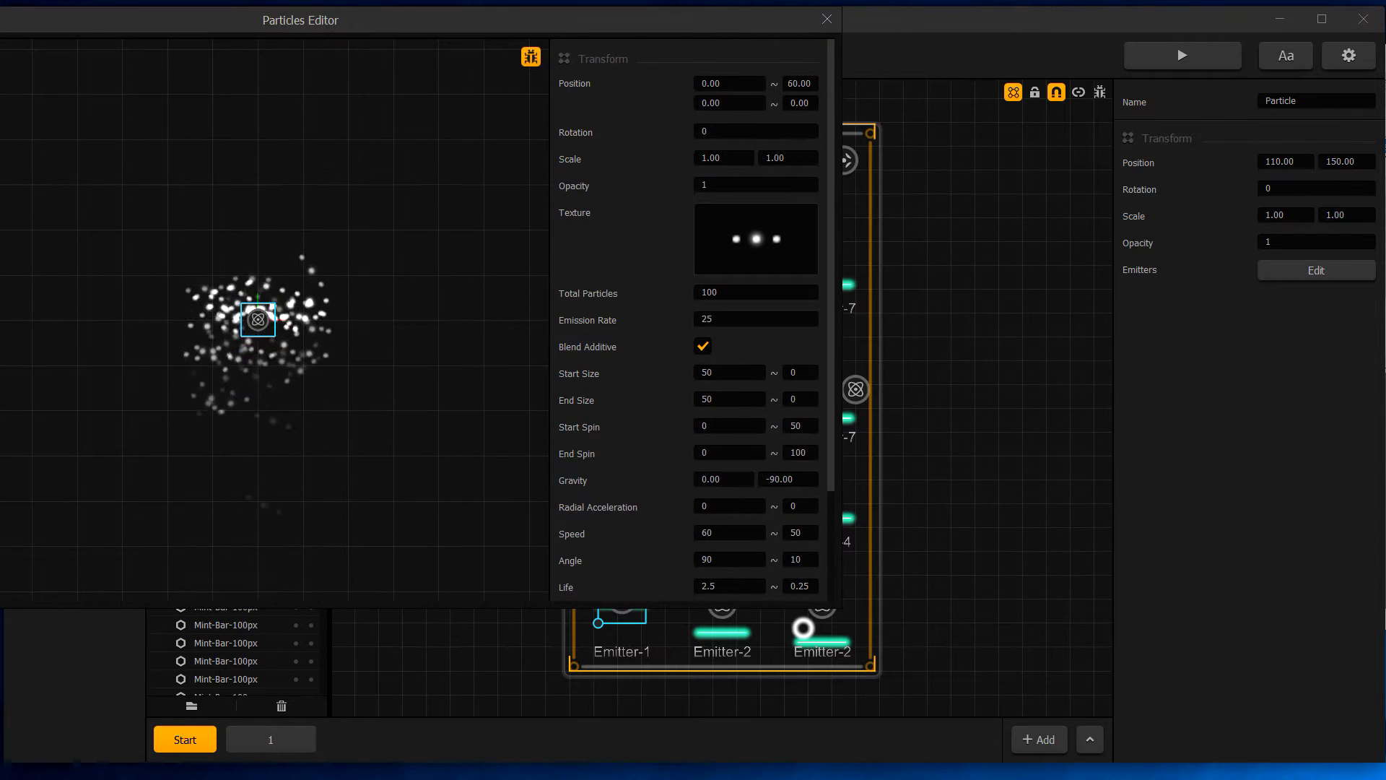
key(alt+Tab)
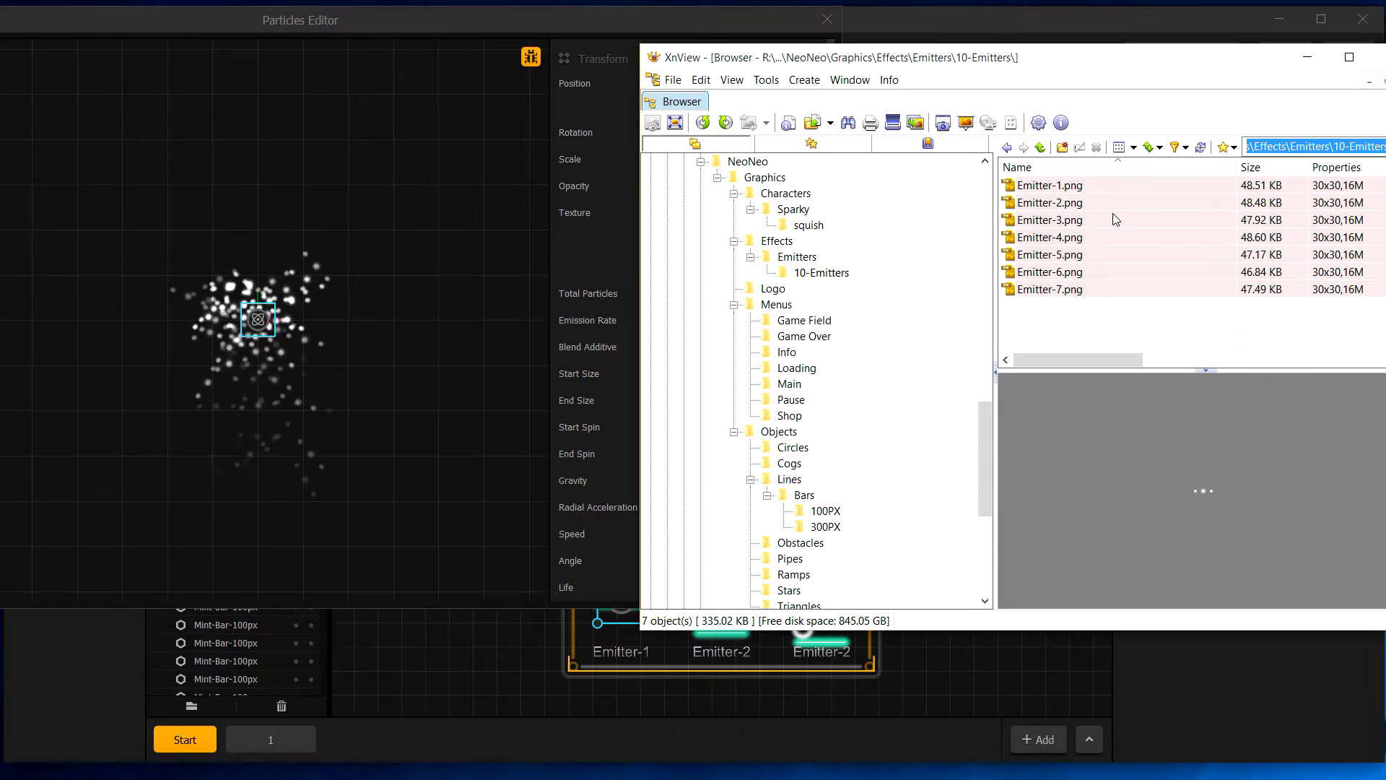
Select Emitter-1.png and place the XnView window to the right of the particle settings
click(1077, 189)
double_click(1000, 56)
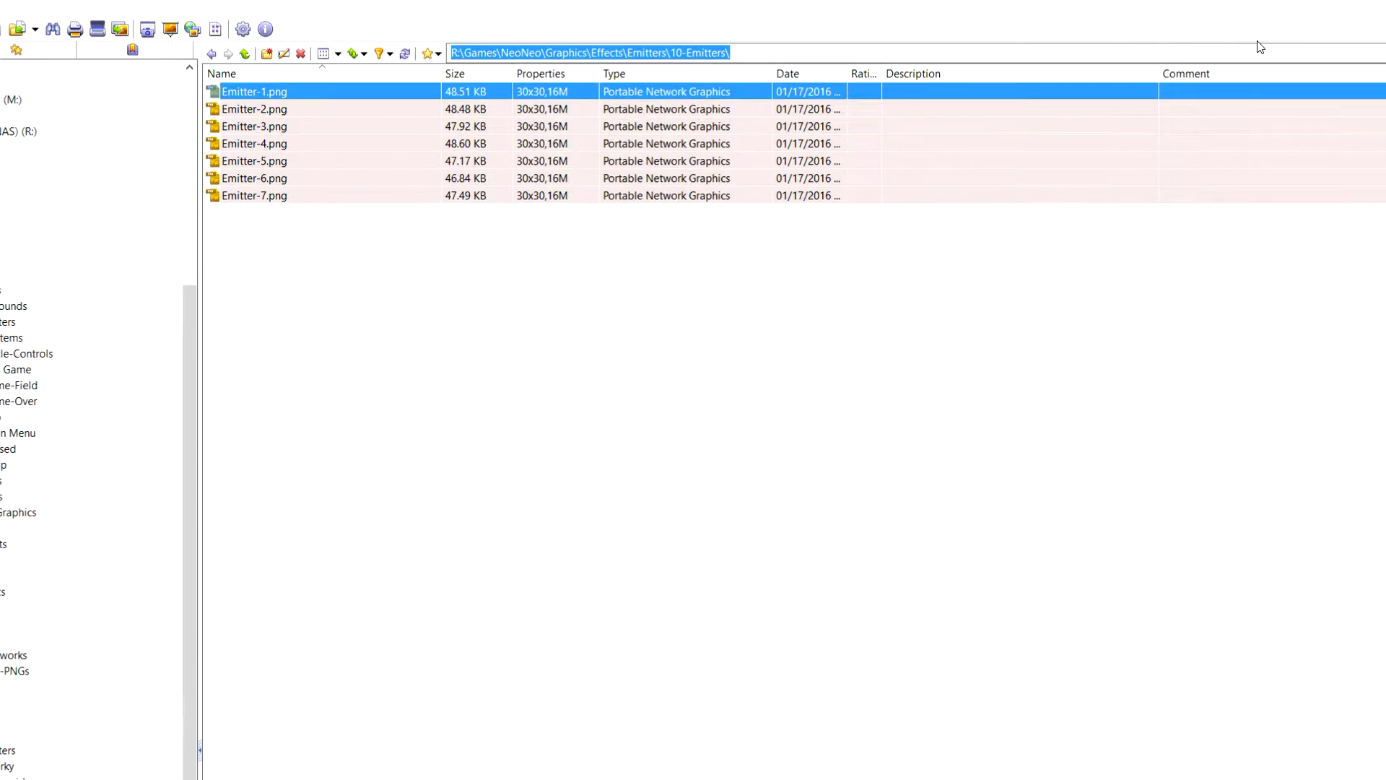
drag(722, 7, 1367, 110)
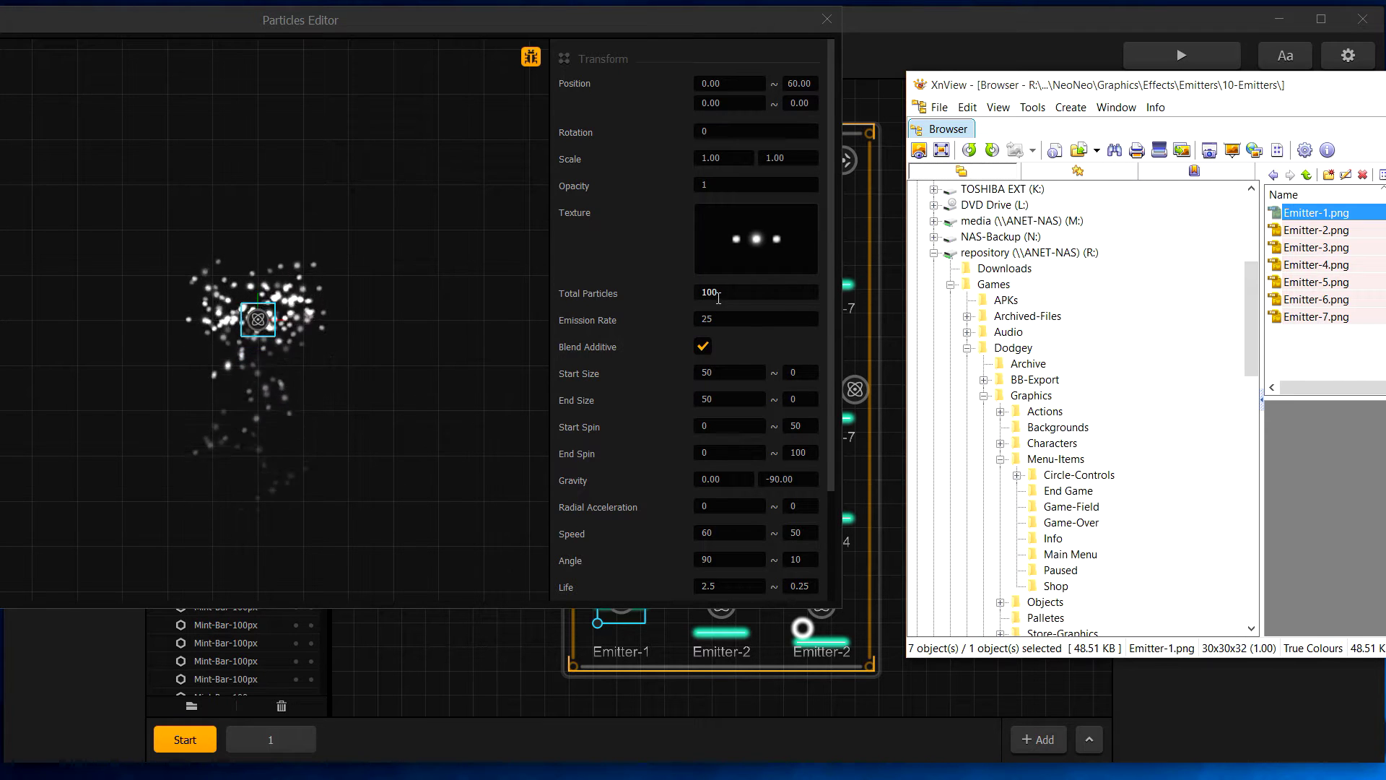
Enlarge the Particles Editor to show Color and Position Type, then close it
scroll(713, 312, down, 2)
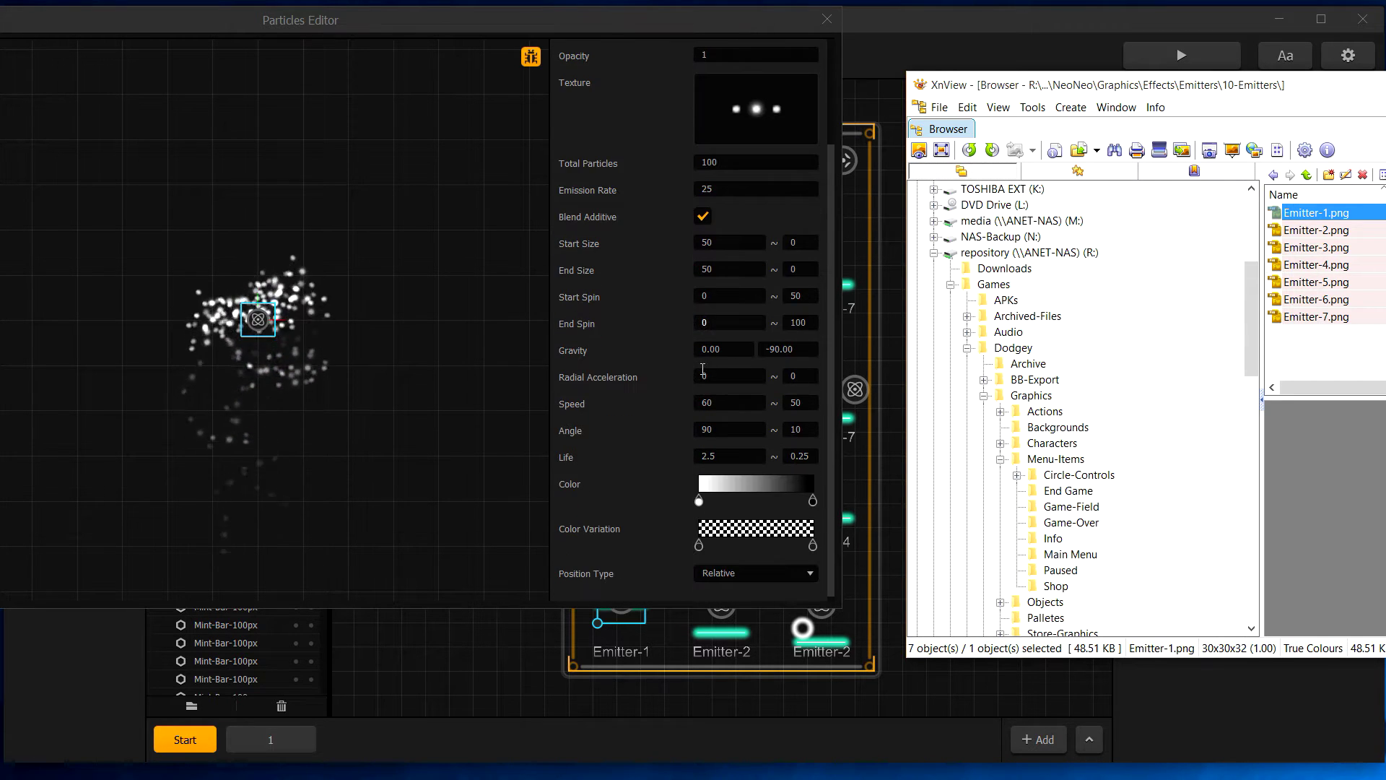
scroll(613, 473, up, 2)
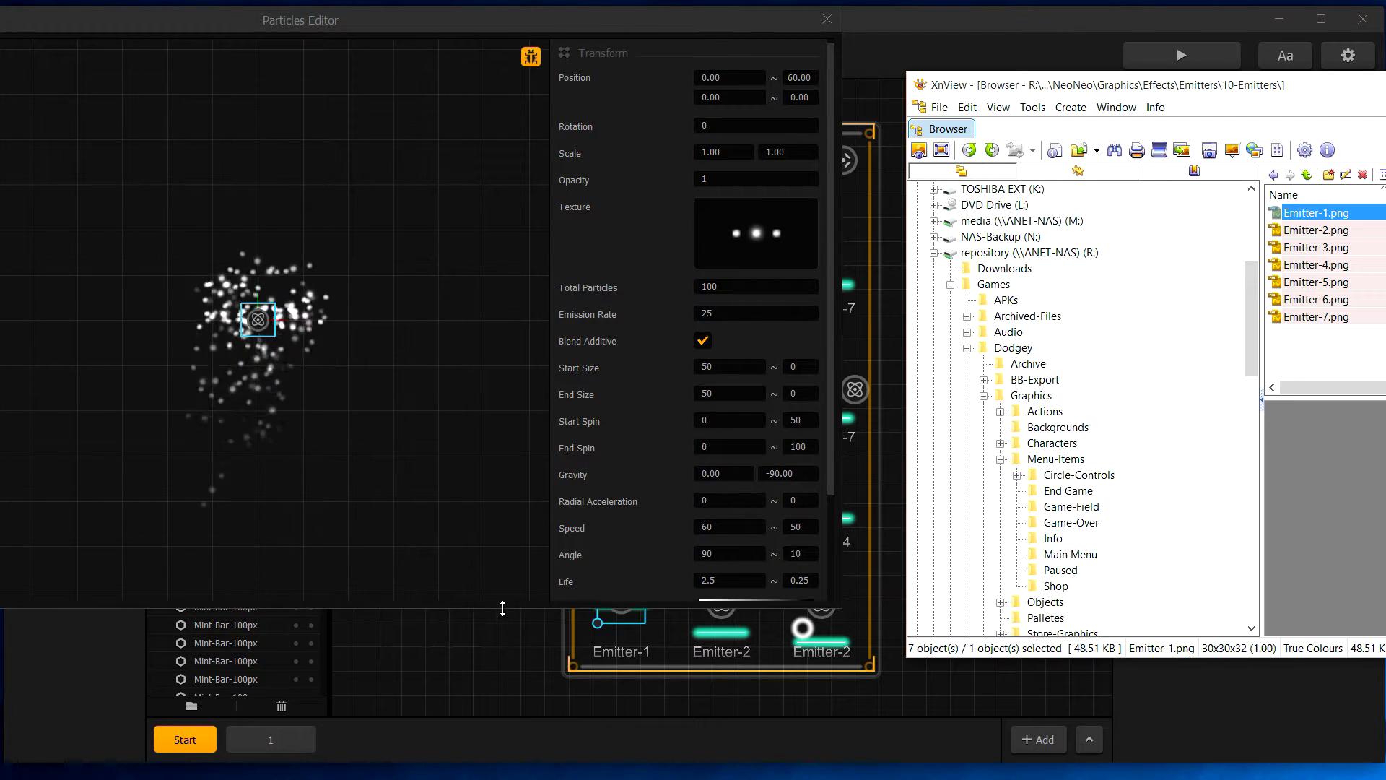
drag(504, 606, 462, 776)
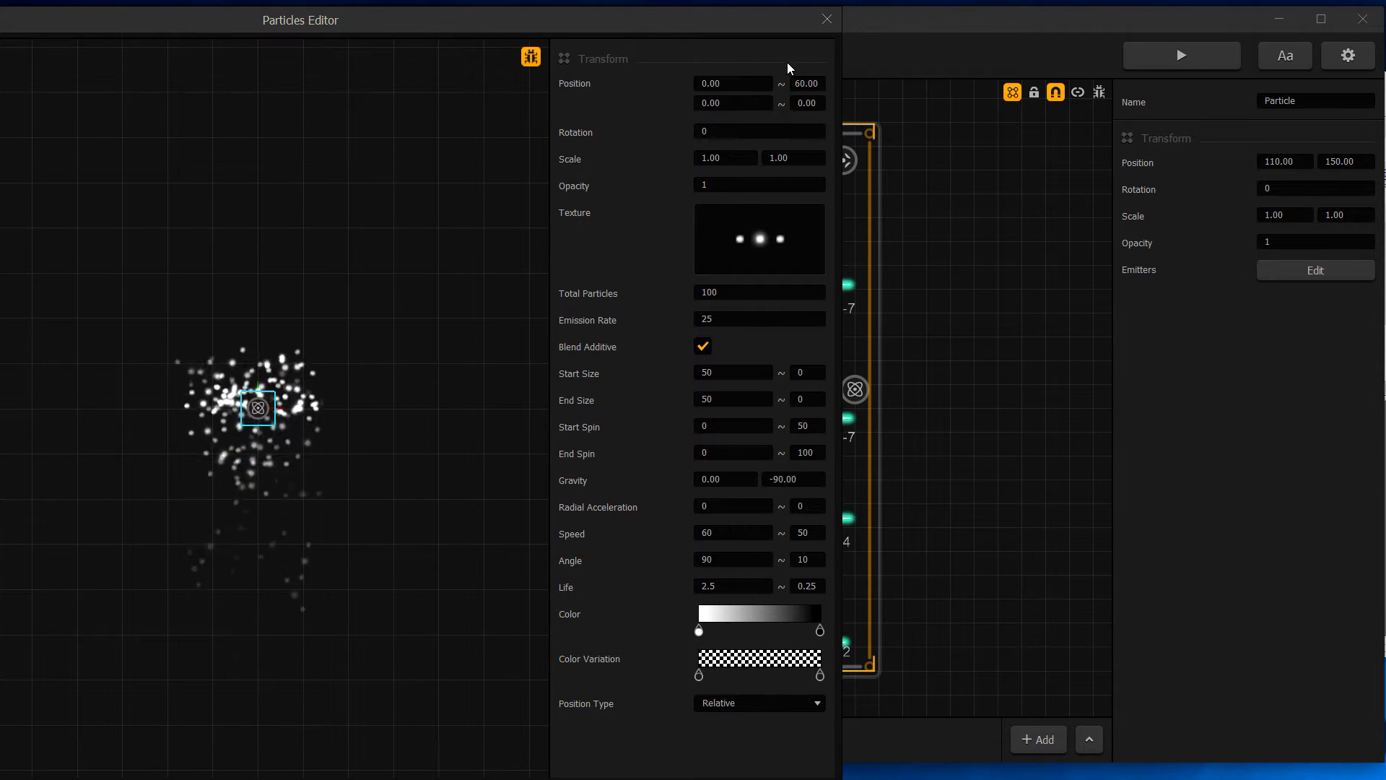
click(827, 21)
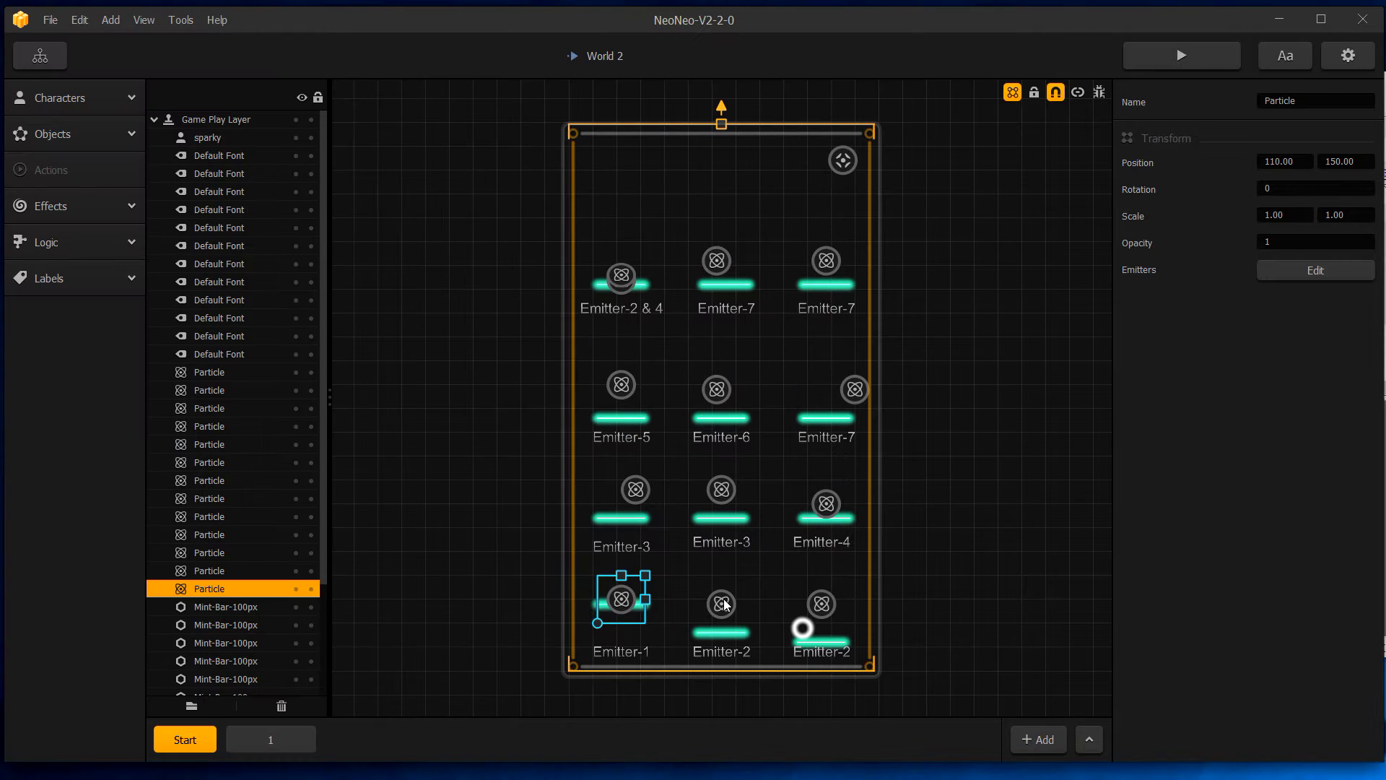
click(1266, 276)
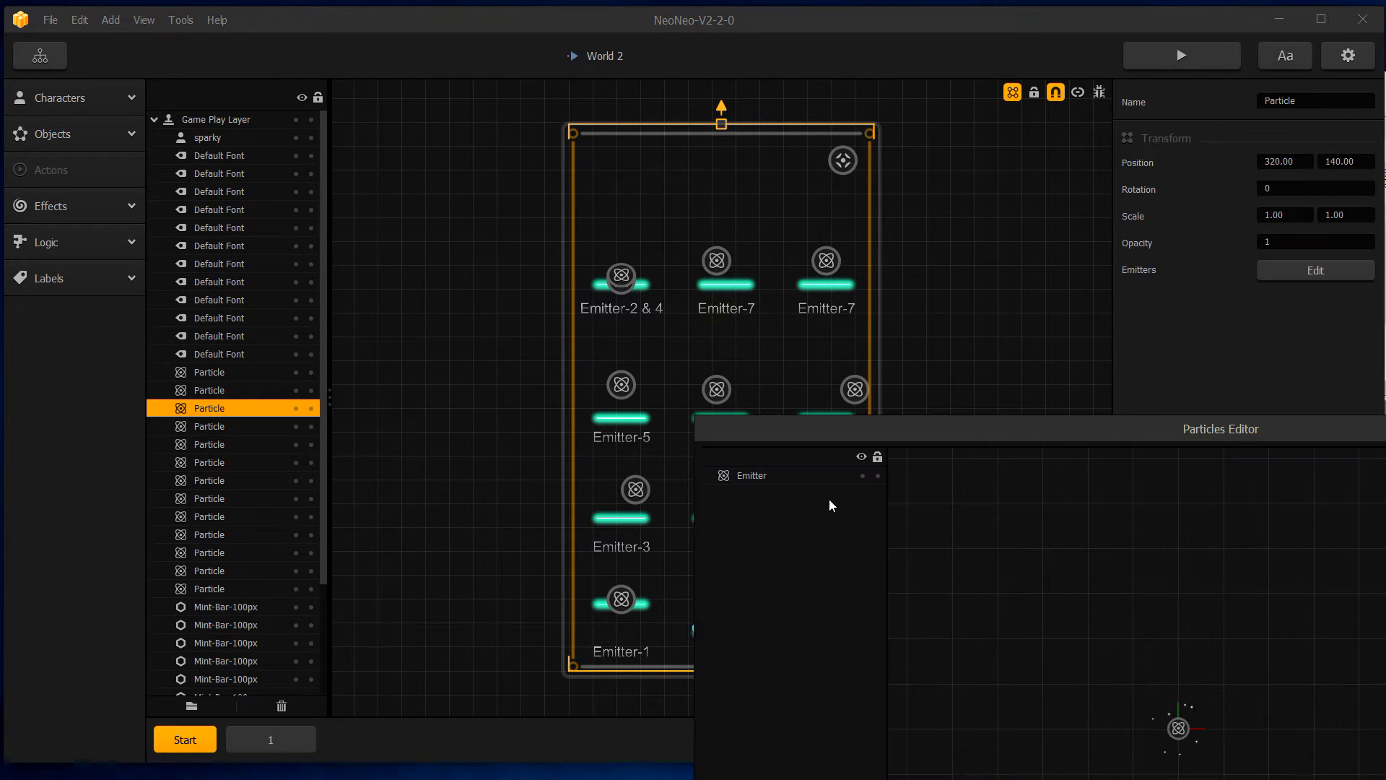
drag(877, 418, 362, 11)
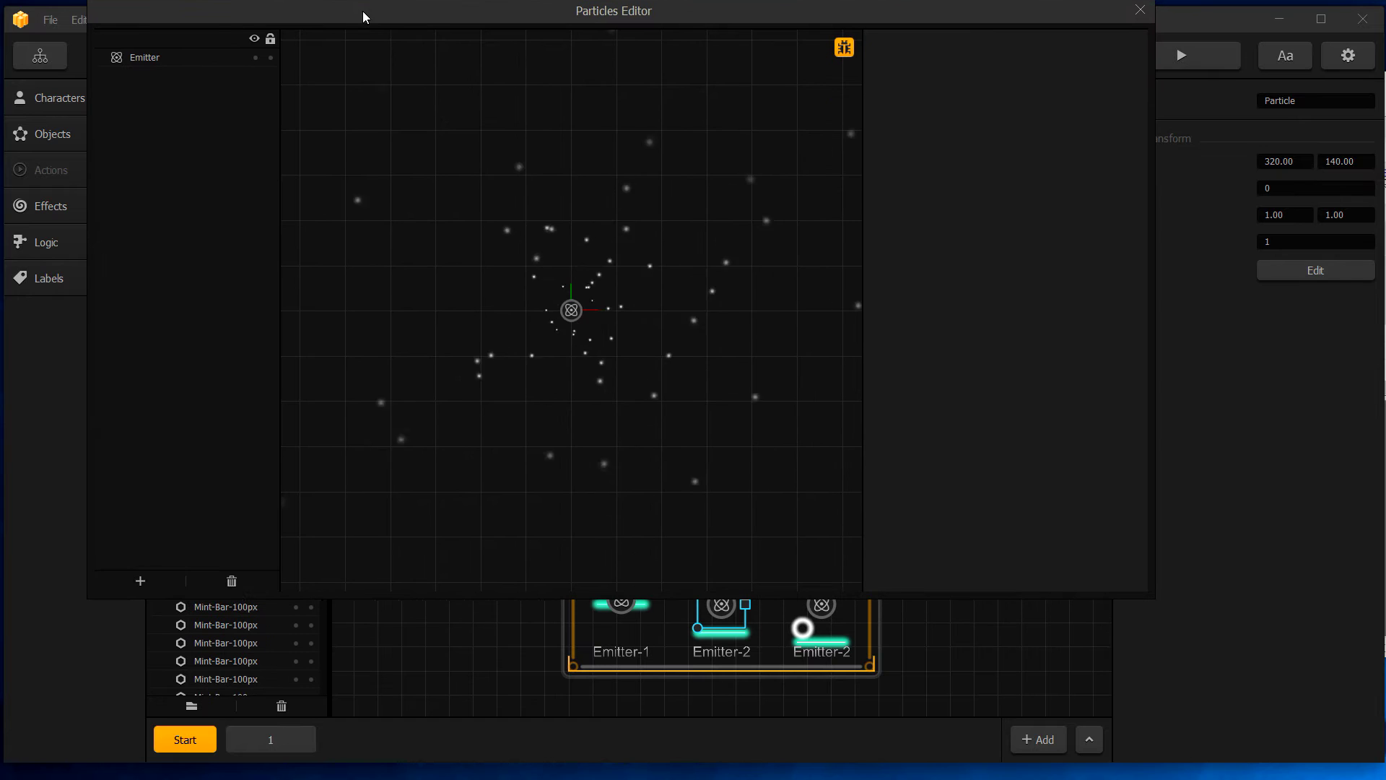
drag(520, 597, 473, 761)
click(570, 395)
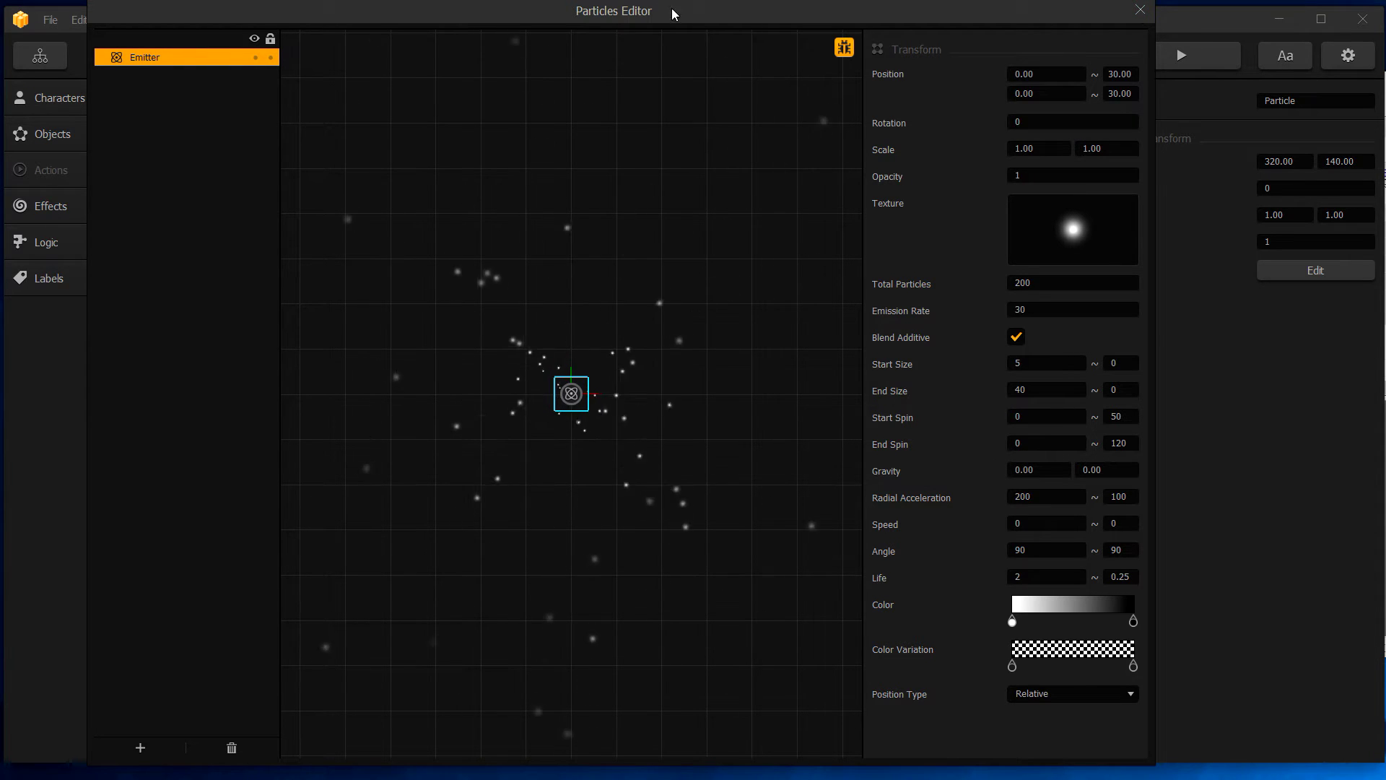
click(1141, 12)
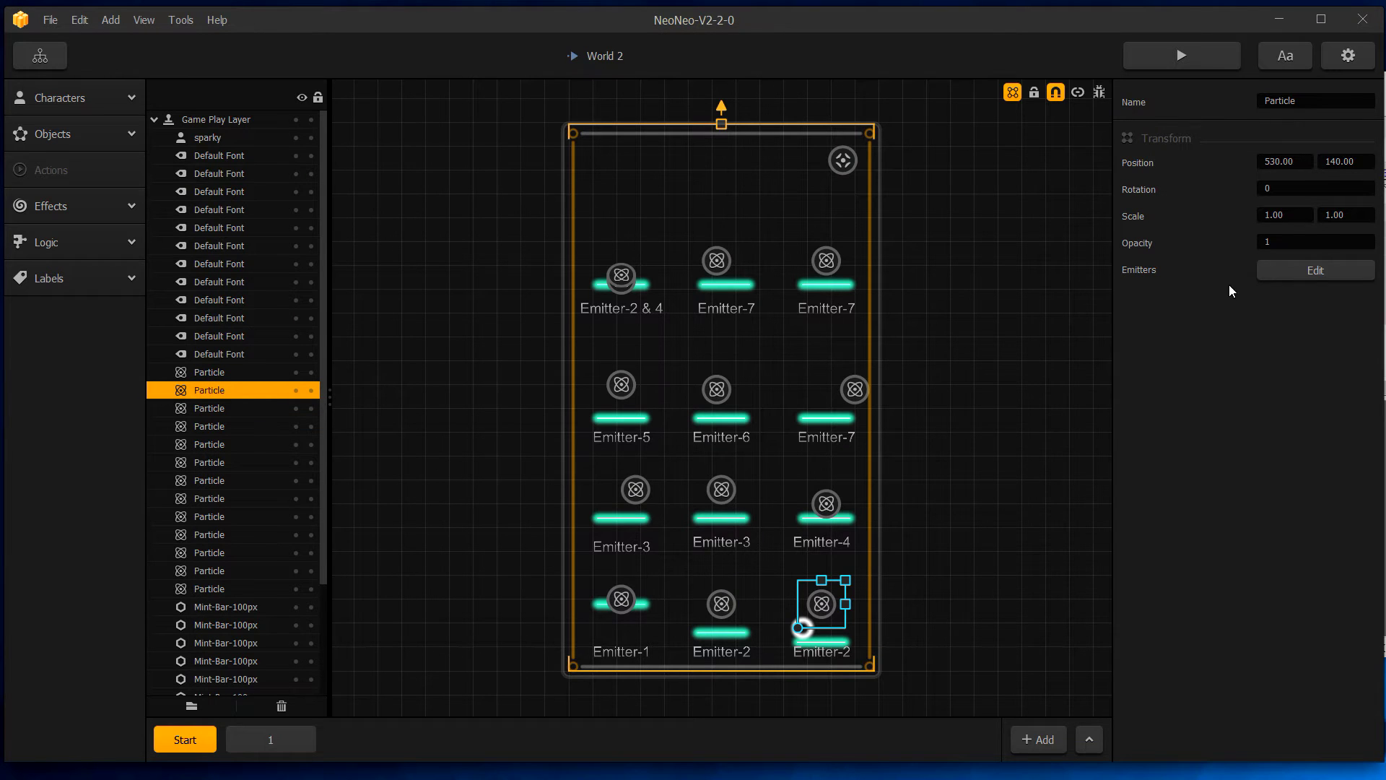
click(1313, 273)
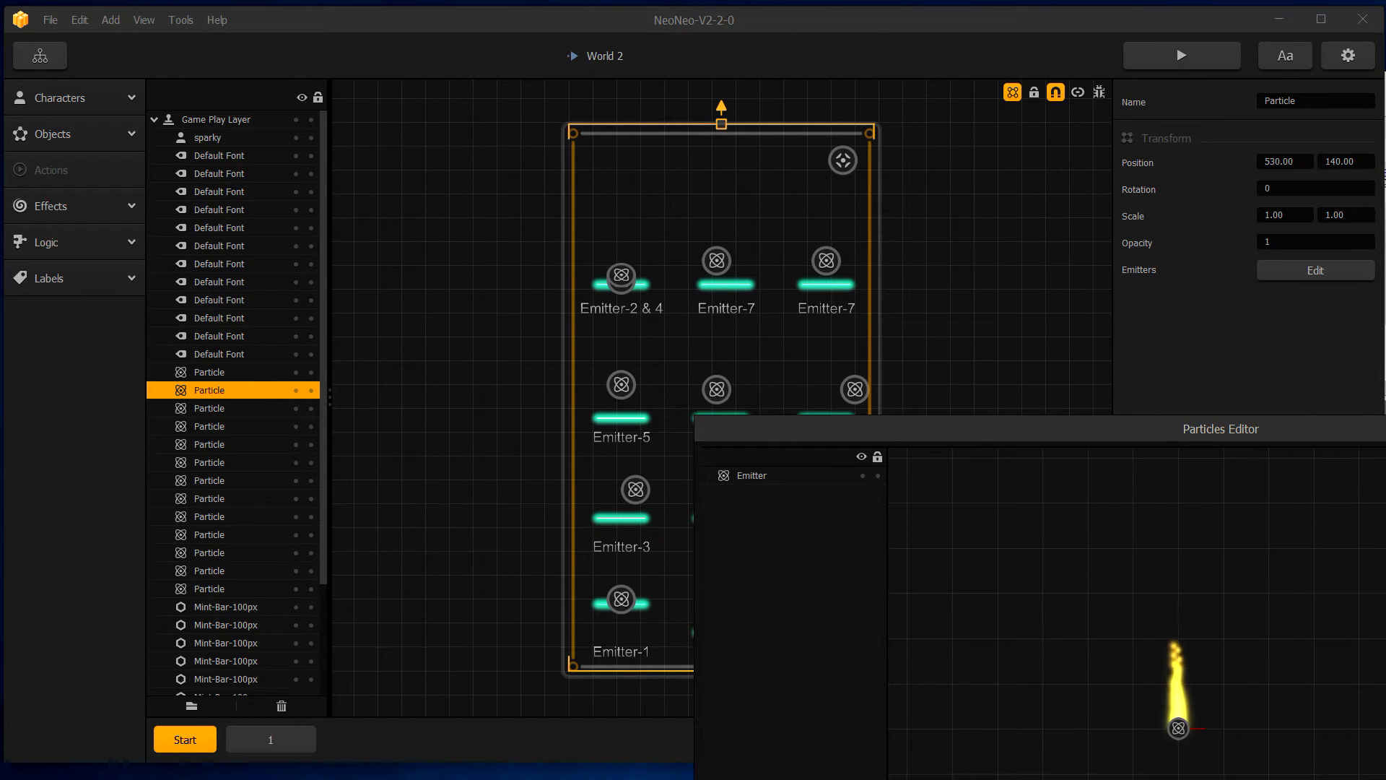
drag(1196, 299, 786, 11)
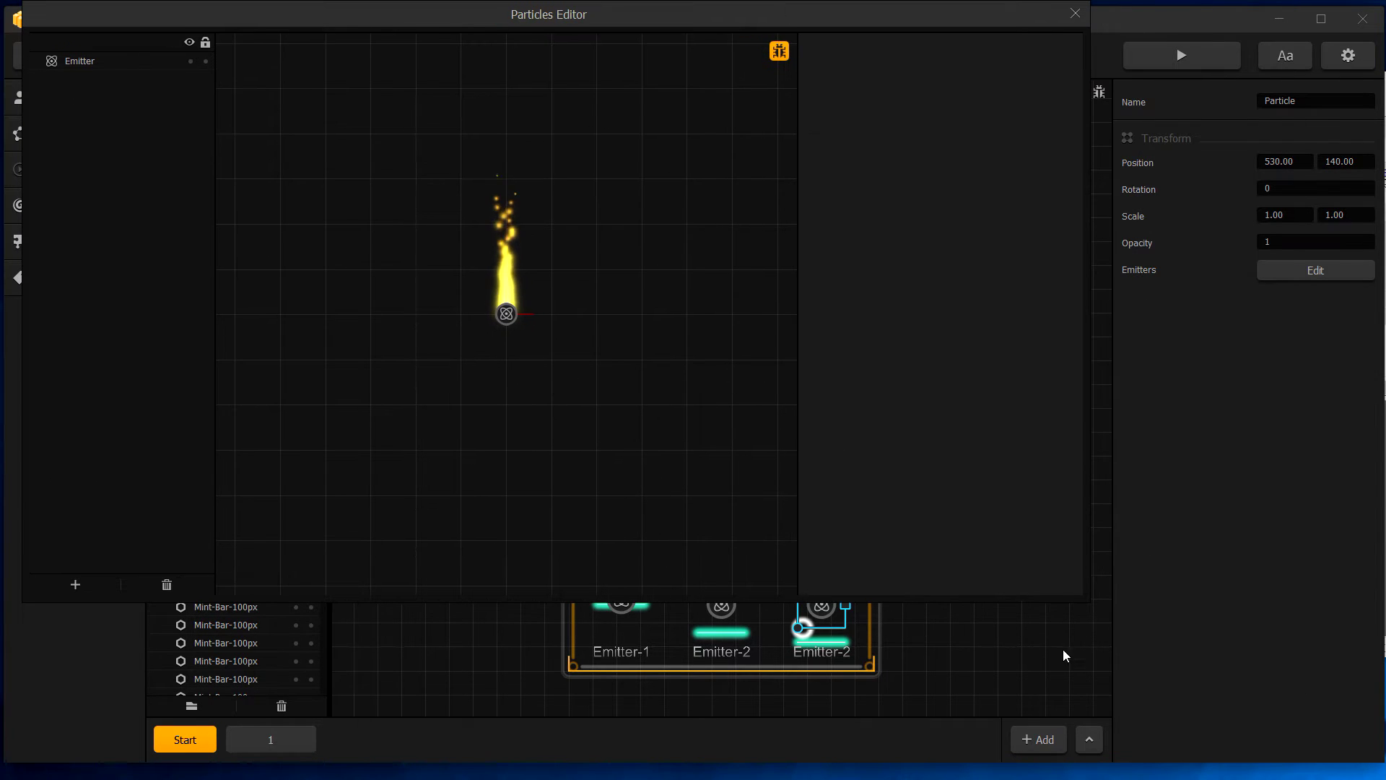
drag(1087, 611, 1240, 748)
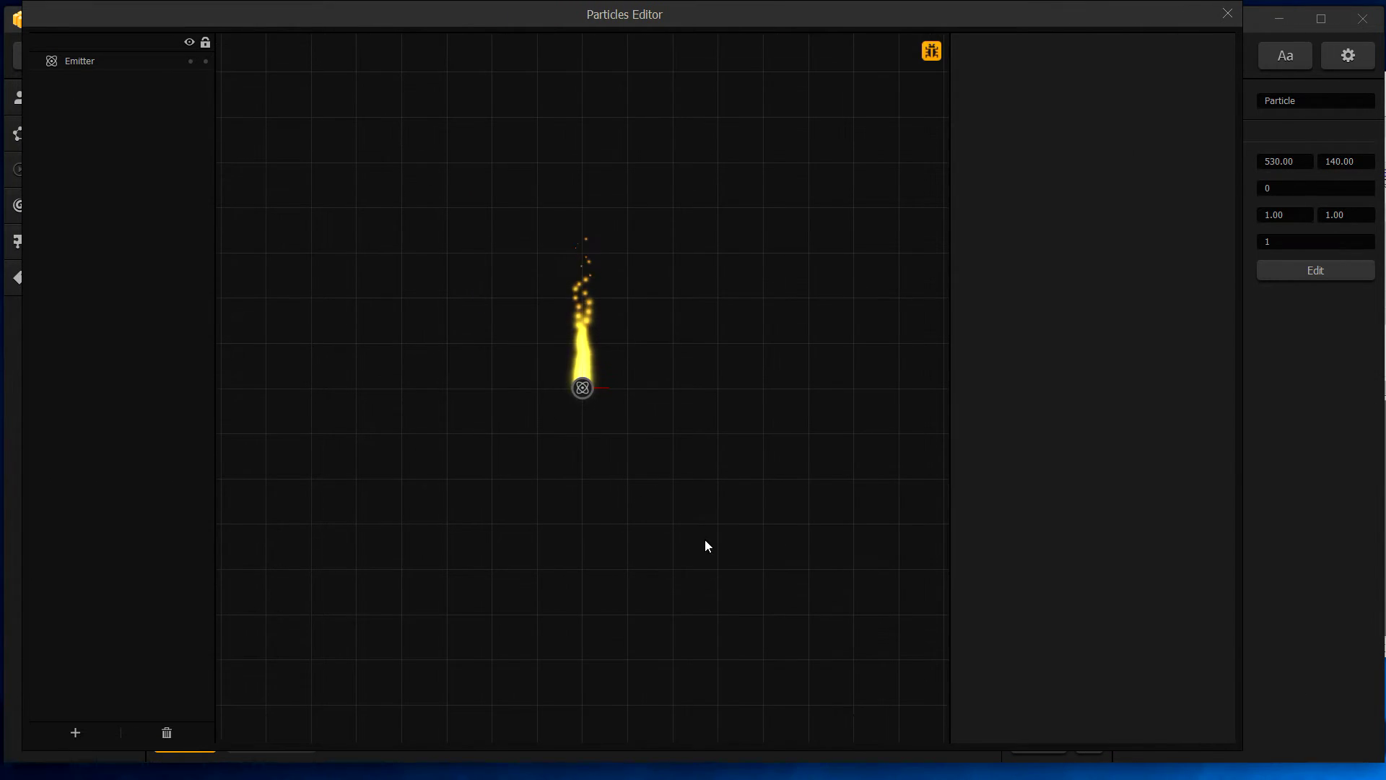
click(584, 390)
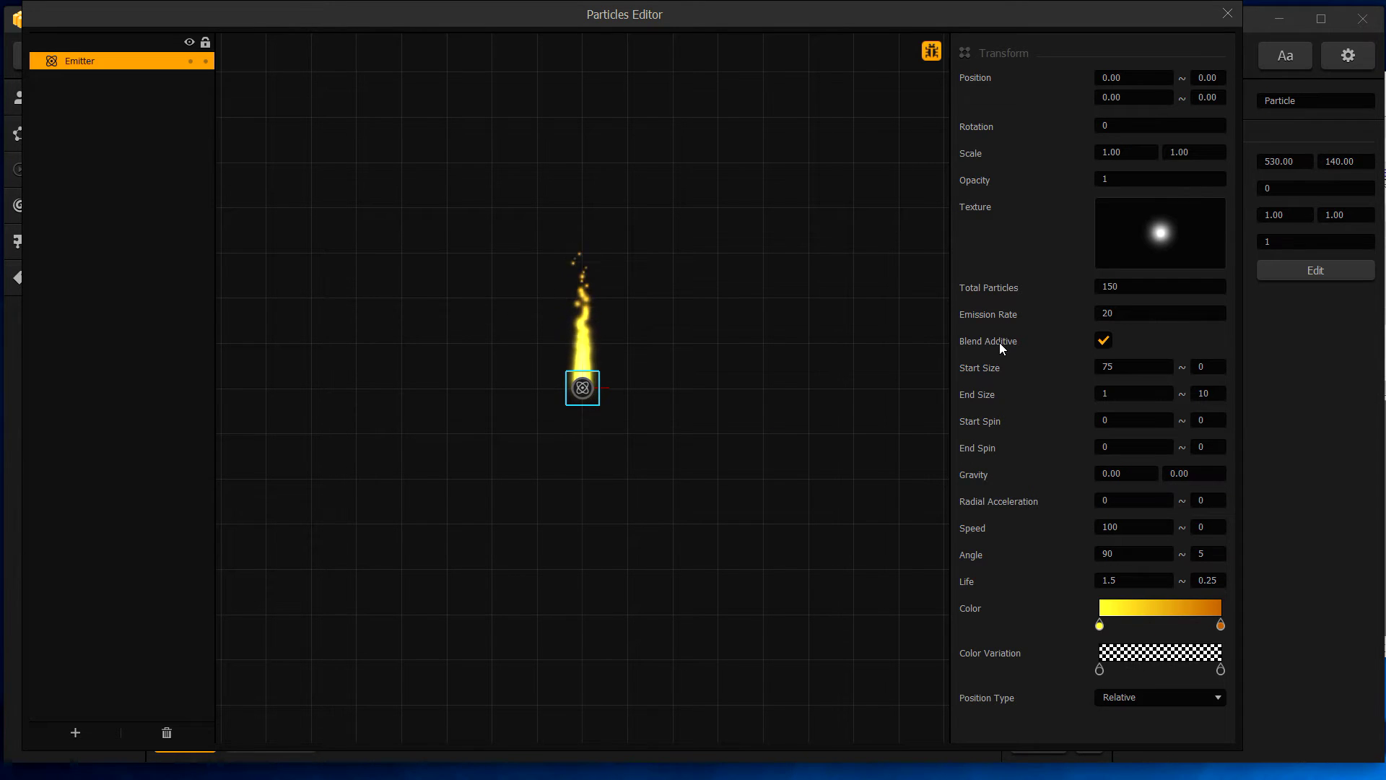
mouse_move(1164, 241)
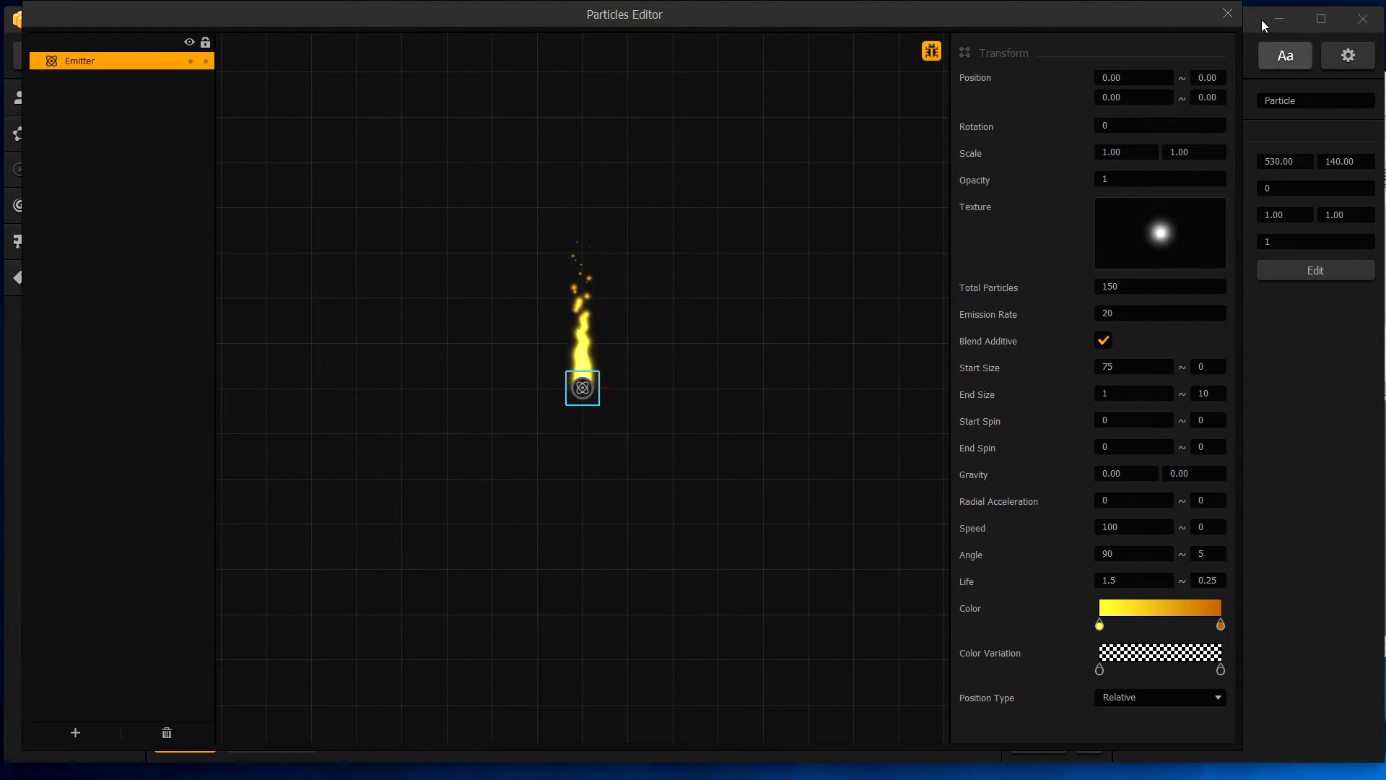
click(1228, 14)
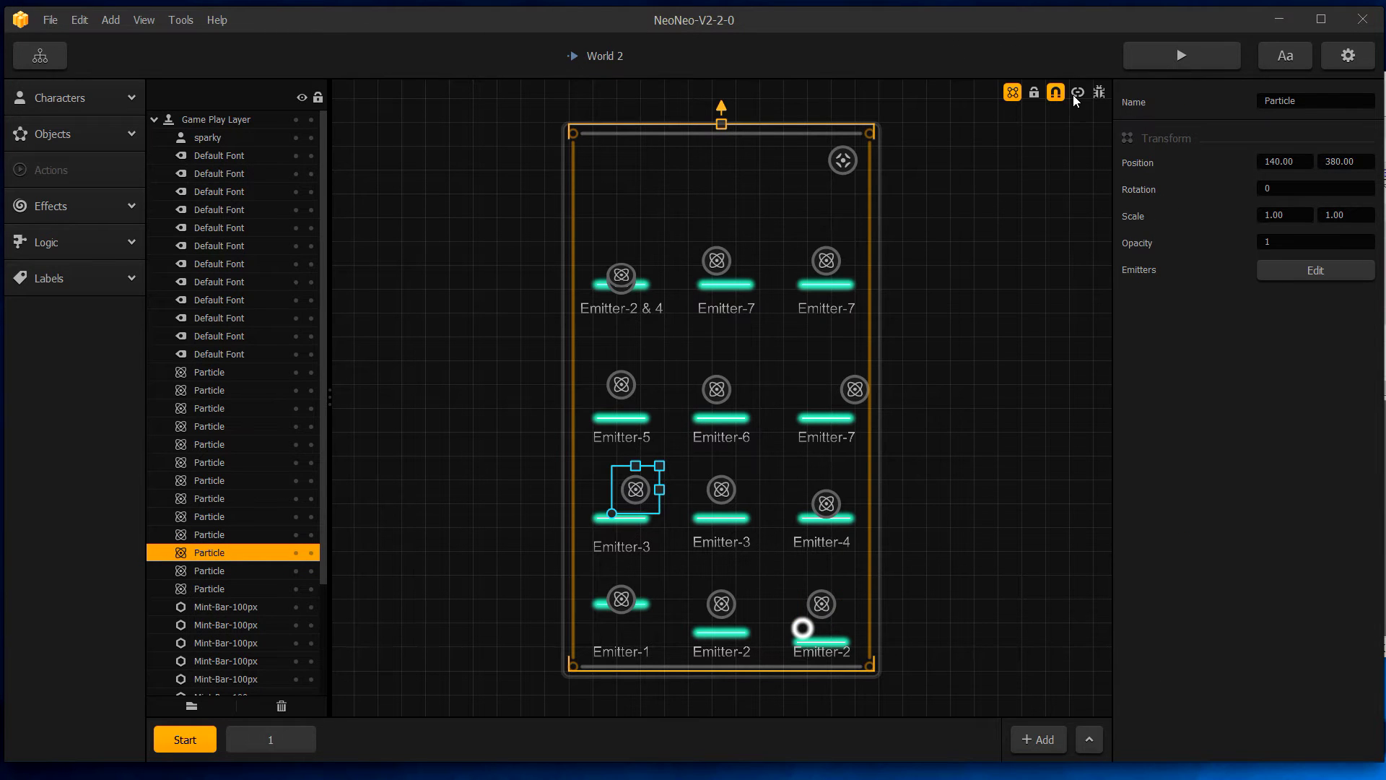
click(1260, 276)
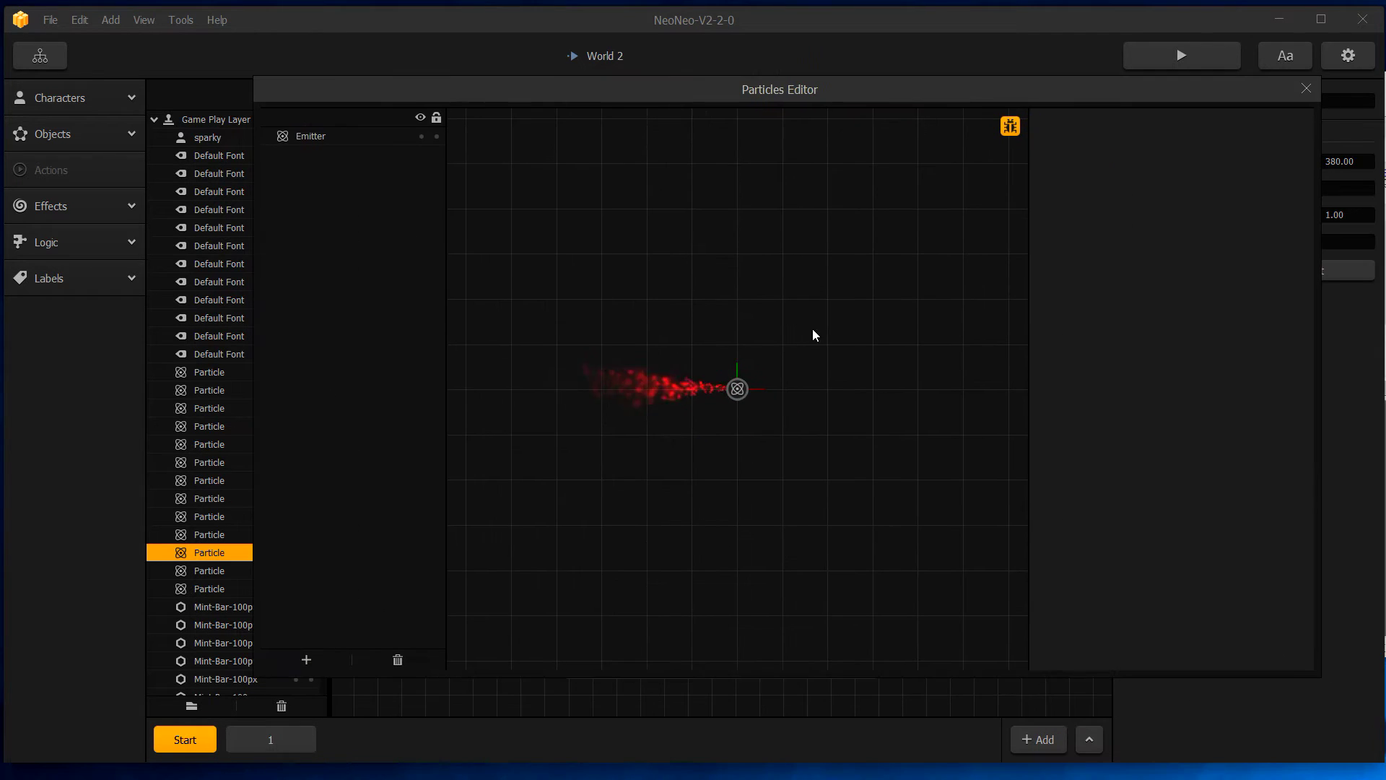
drag(909, 92, 853, 22)
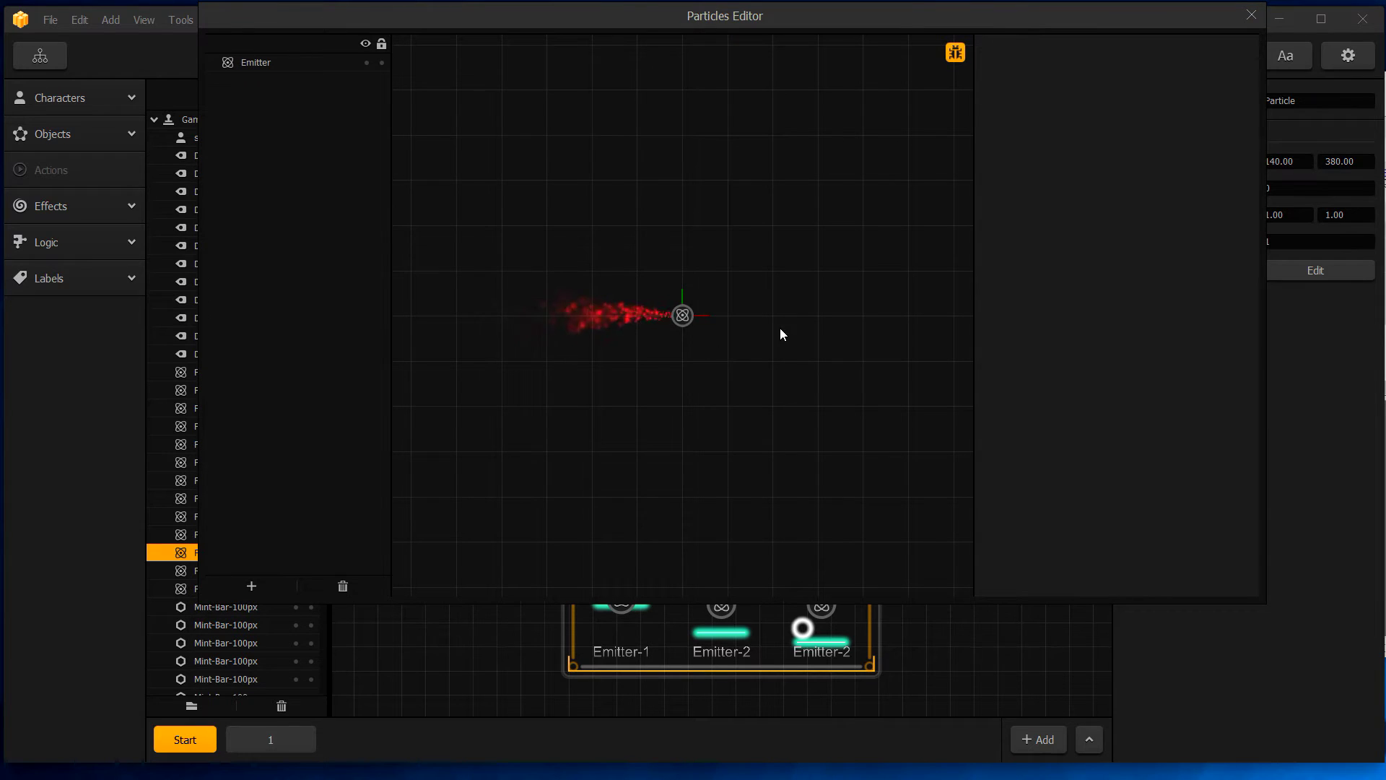
click(687, 319)
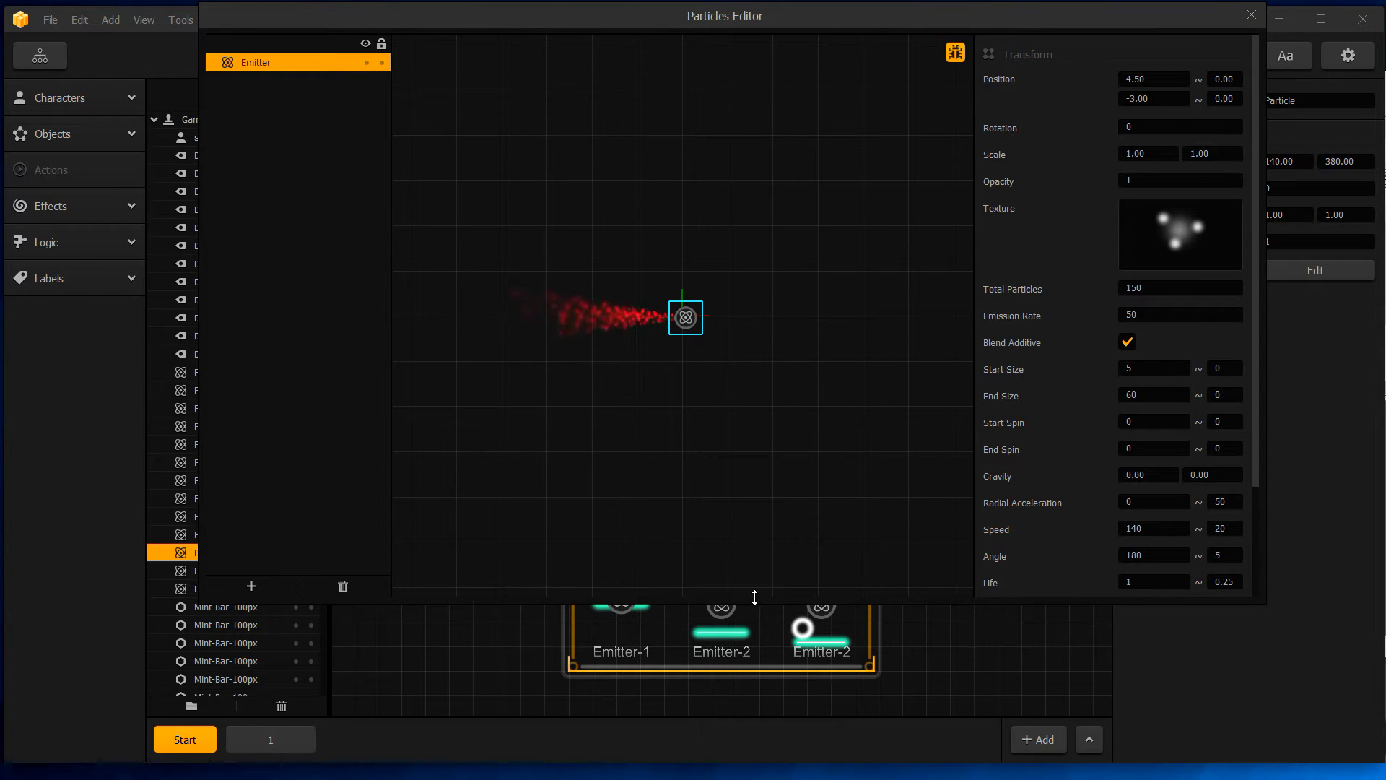
drag(751, 599, 750, 692)
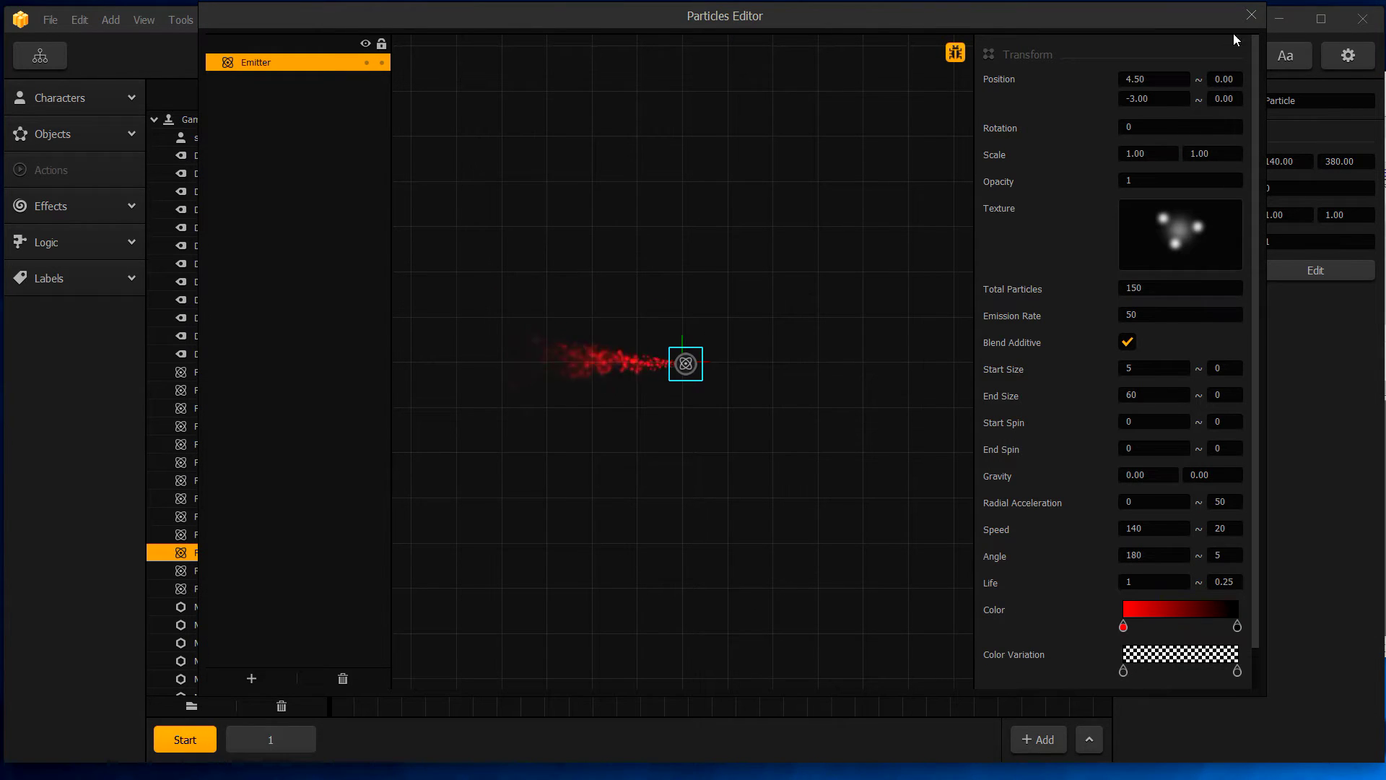
click(1252, 16)
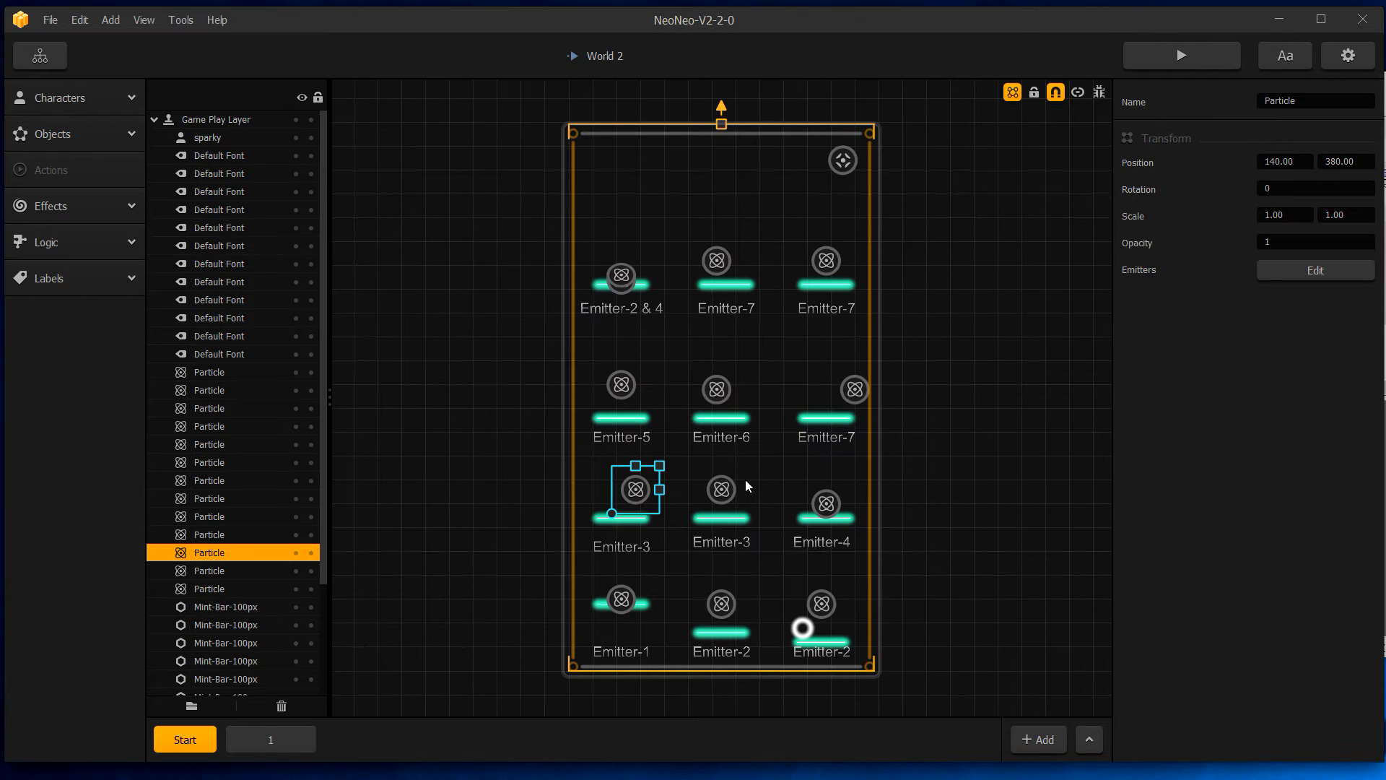
click(727, 477)
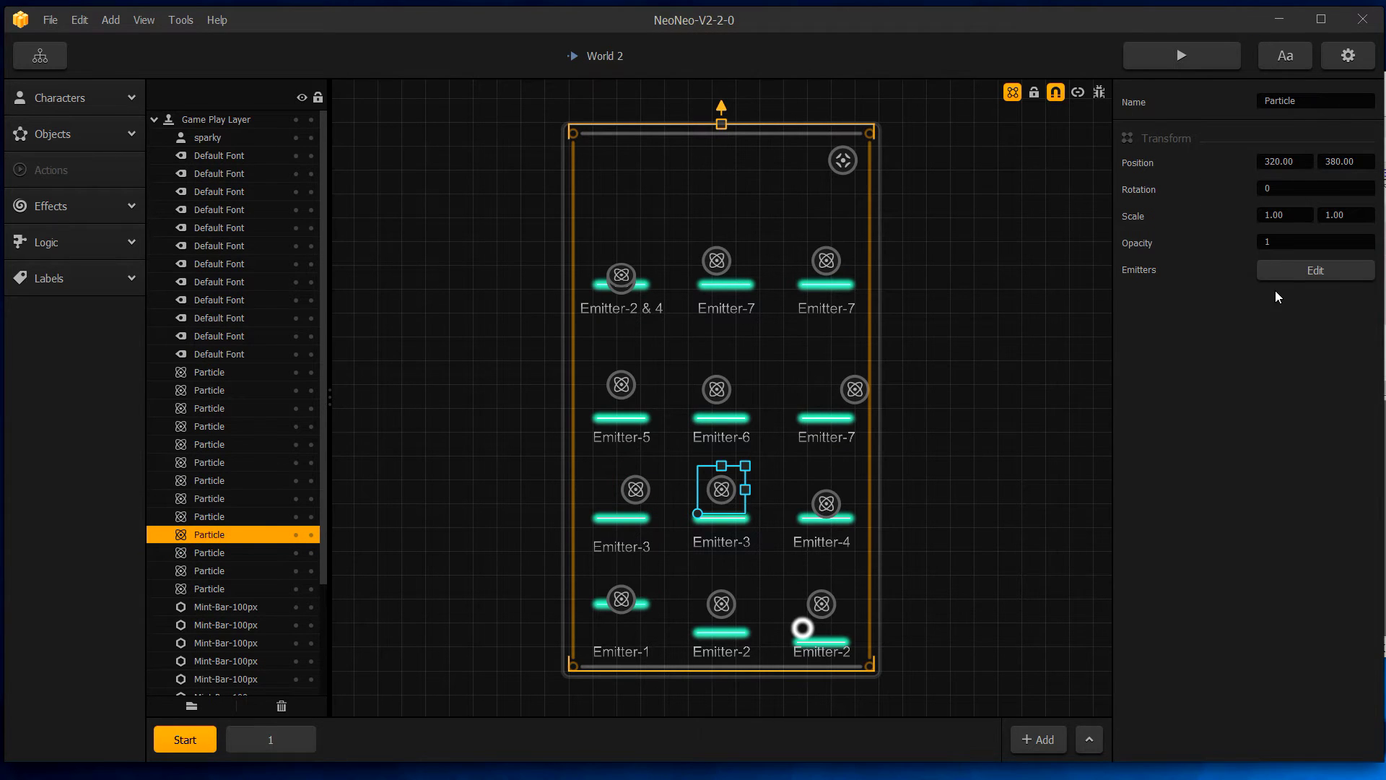
click(1288, 275)
drag(1102, 431, 586, 10)
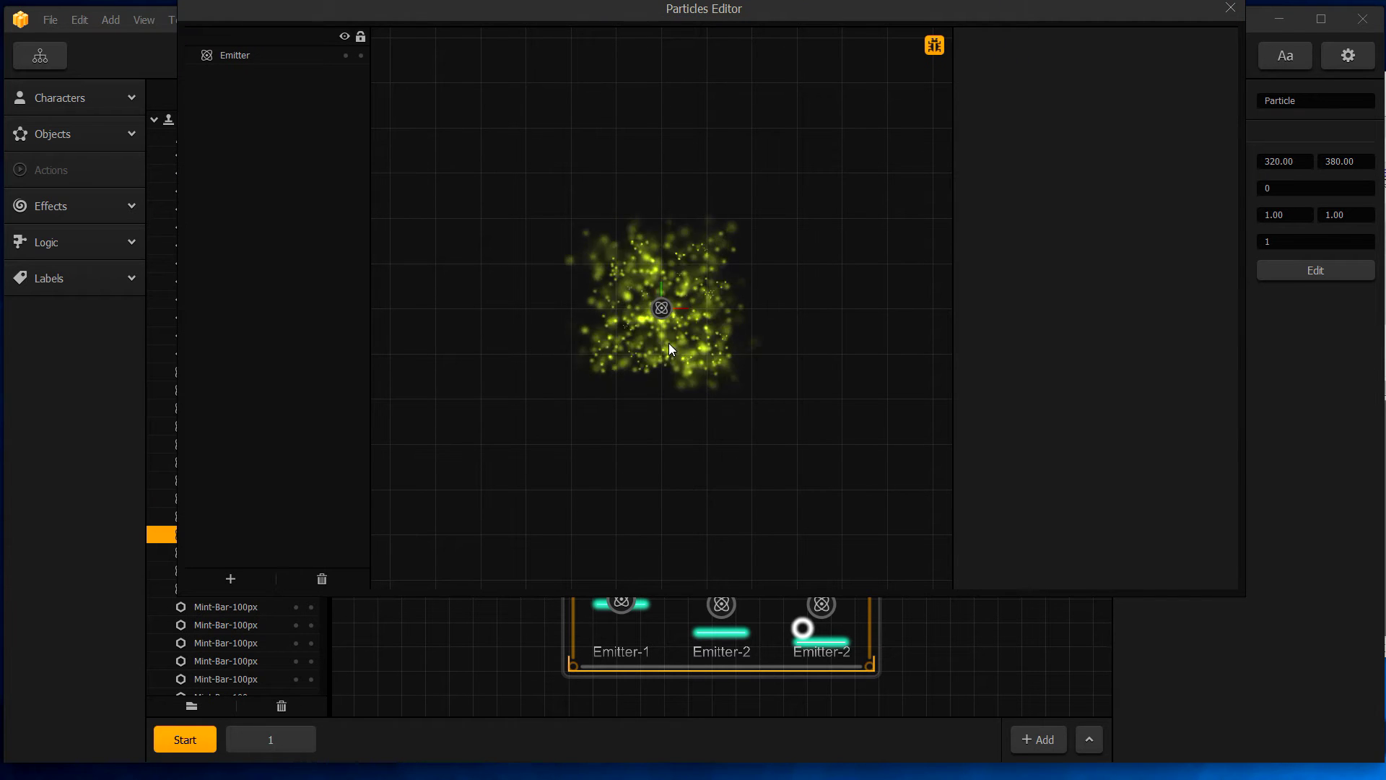
click(655, 299)
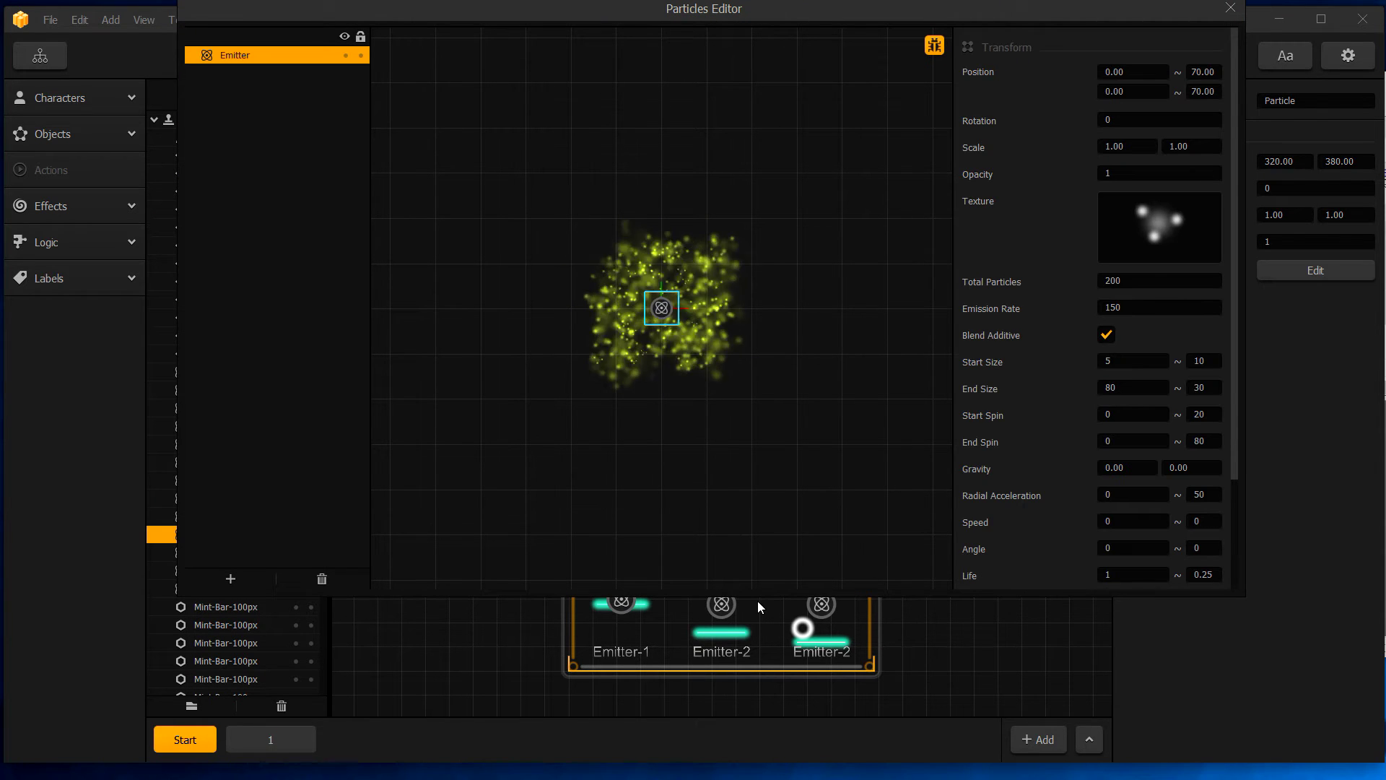
drag(756, 597, 767, 726)
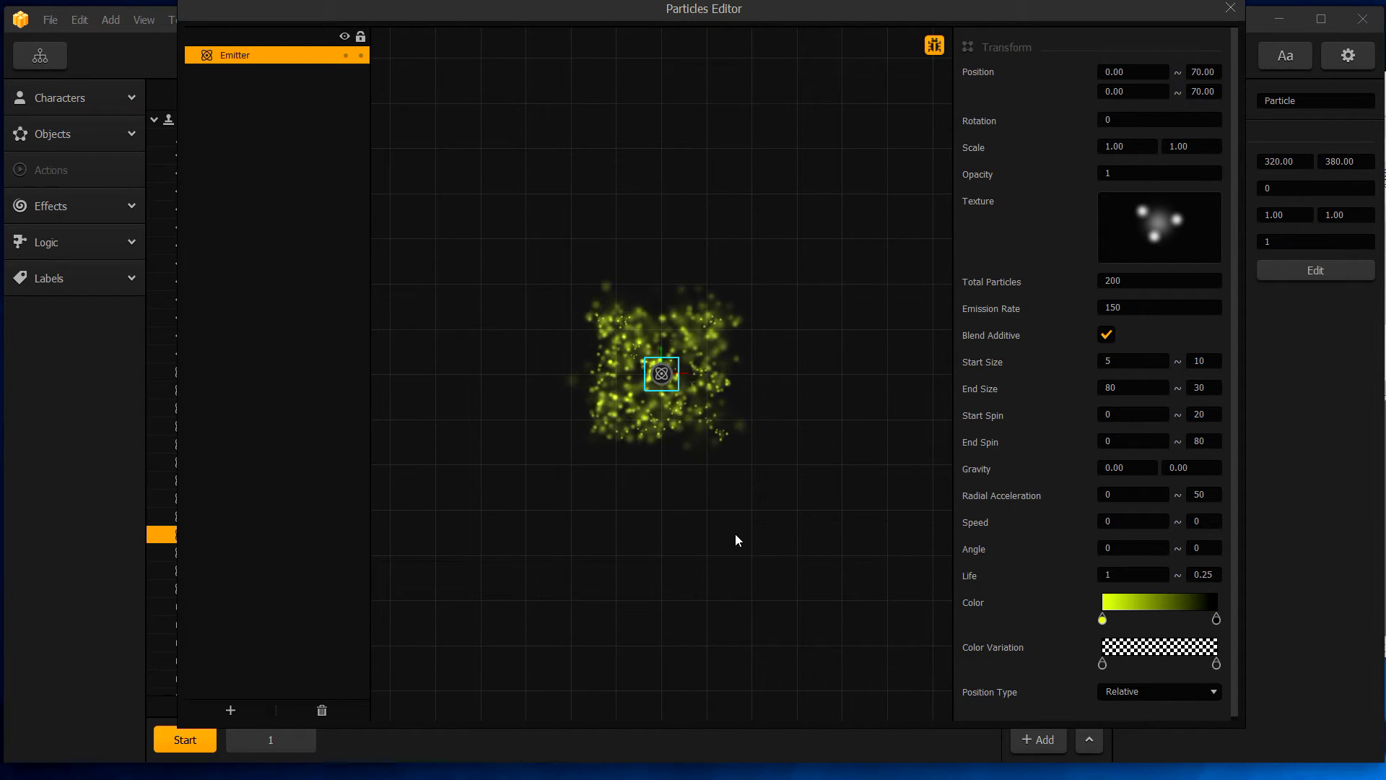
scroll(725, 540, up, 1)
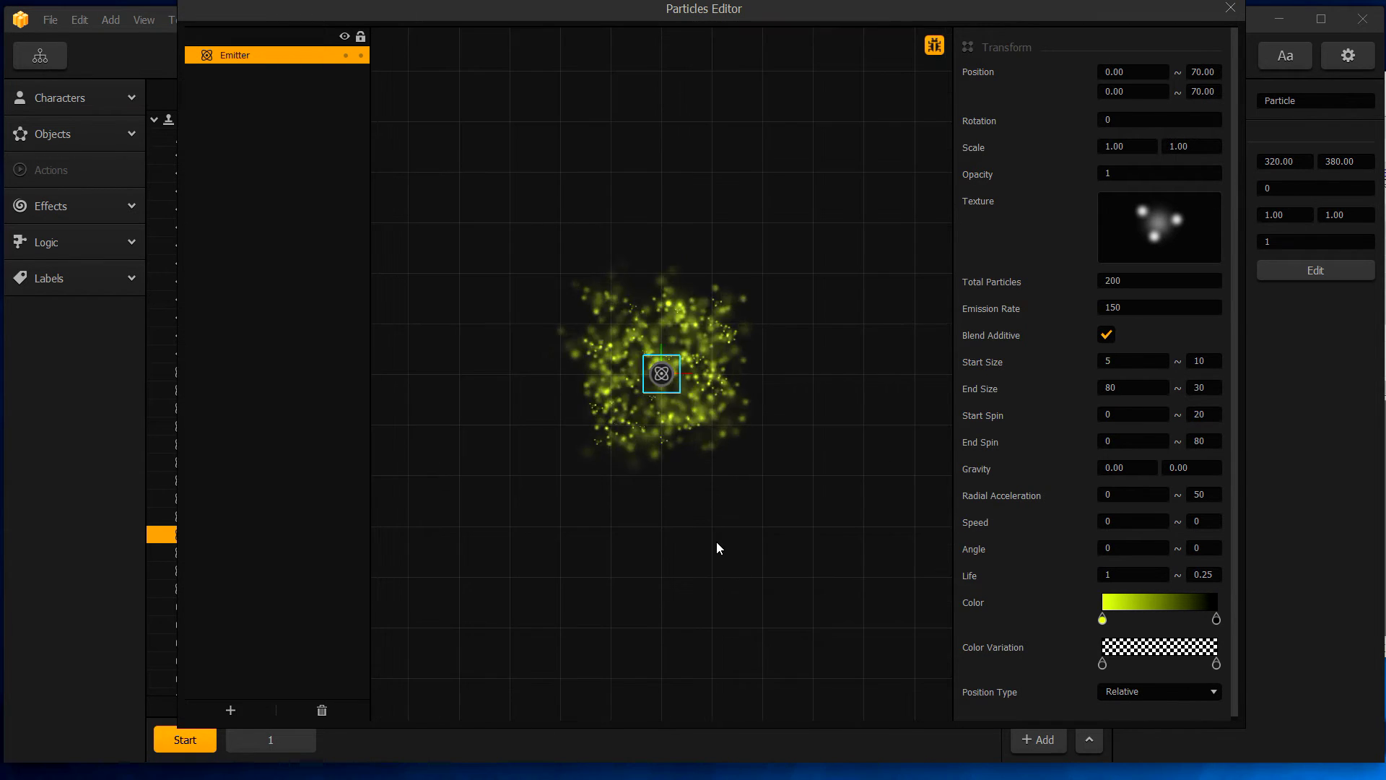
scroll(718, 547, down, 1)
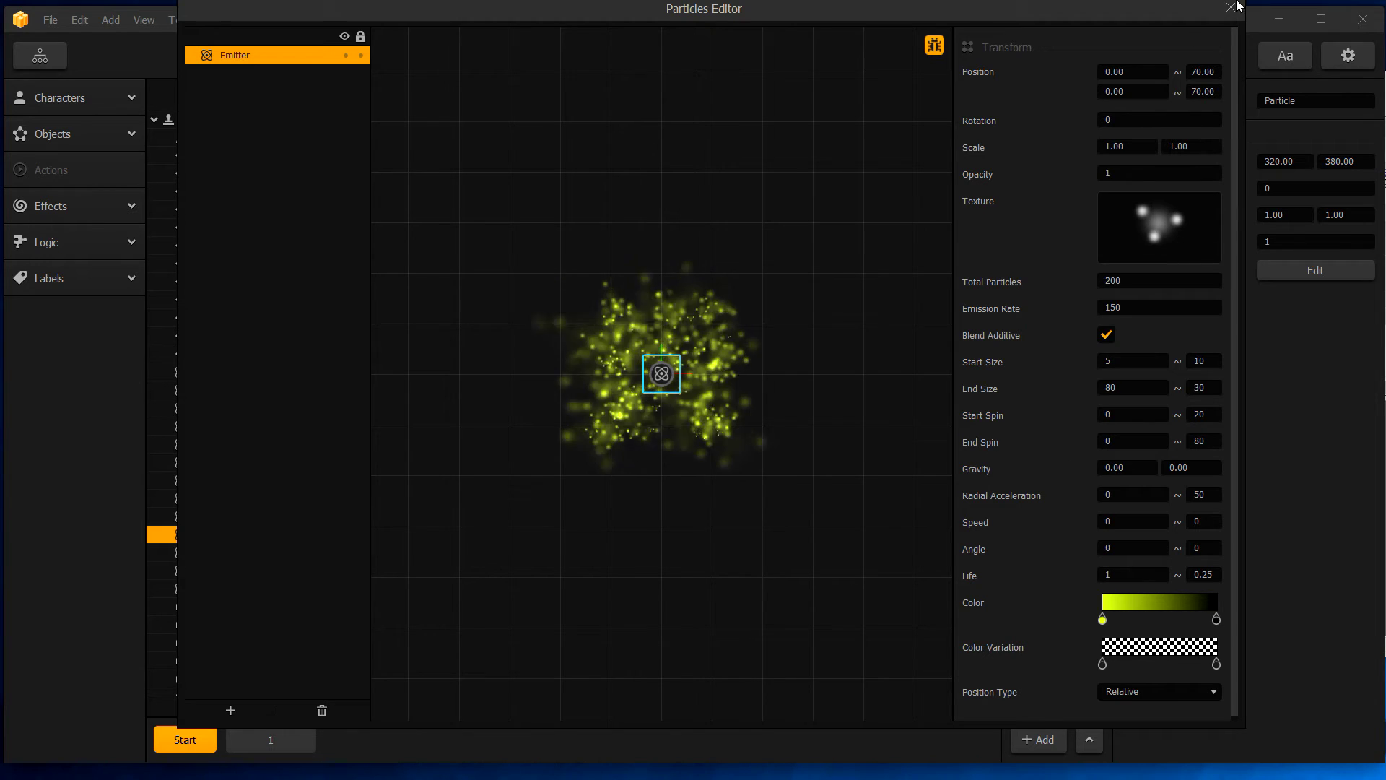
key(Escape)
Inspect Emitter-4's white smoke emitter (100 particles, rate 50), close the editor, and select Emitter-5
click(820, 505)
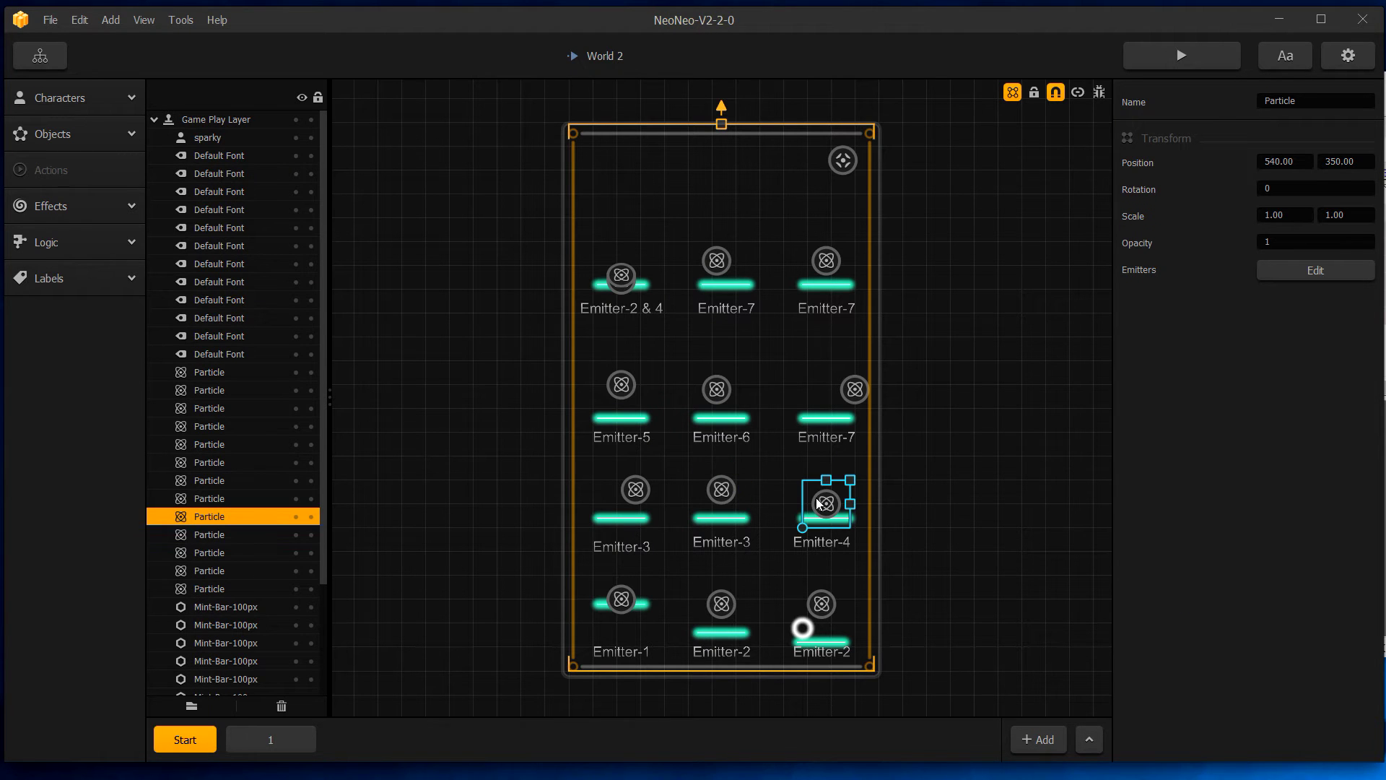
click(1282, 278)
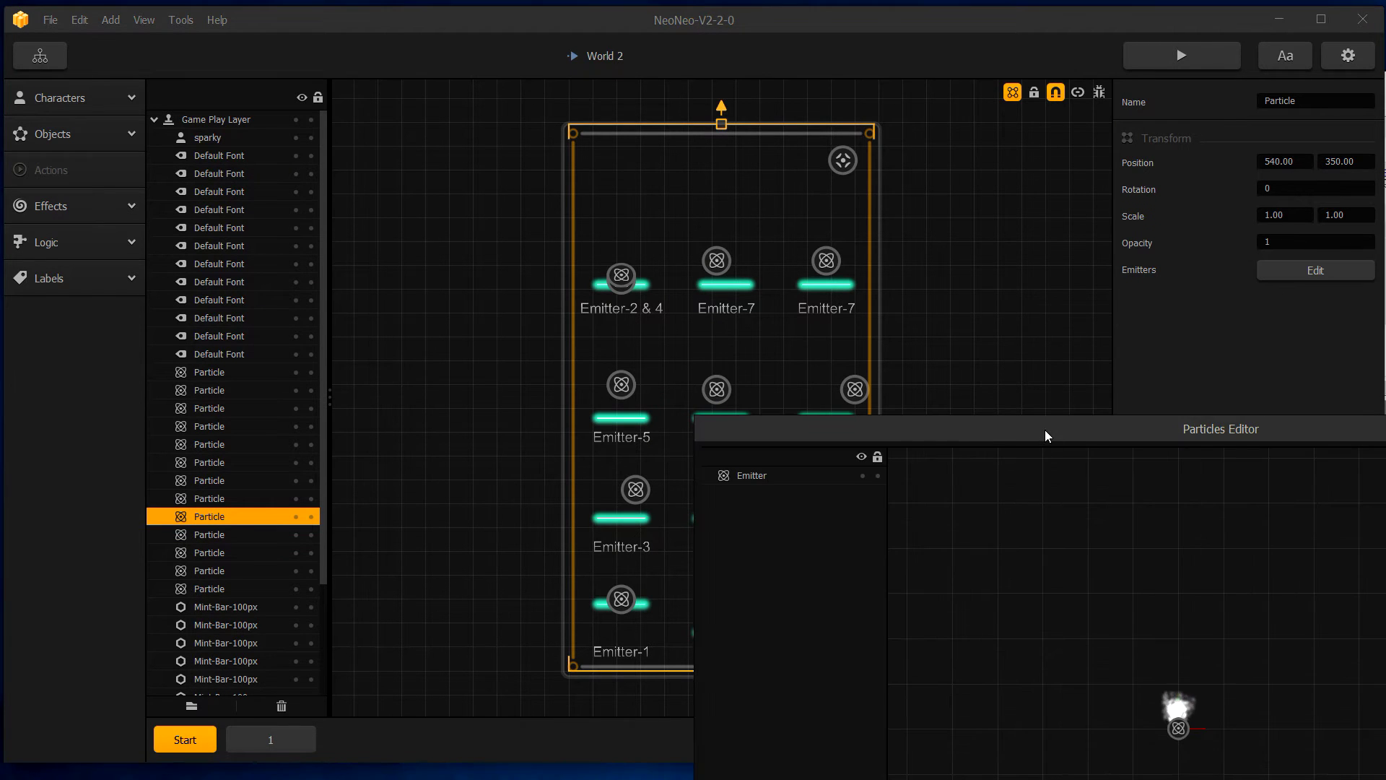
drag(1046, 431, 571, 40)
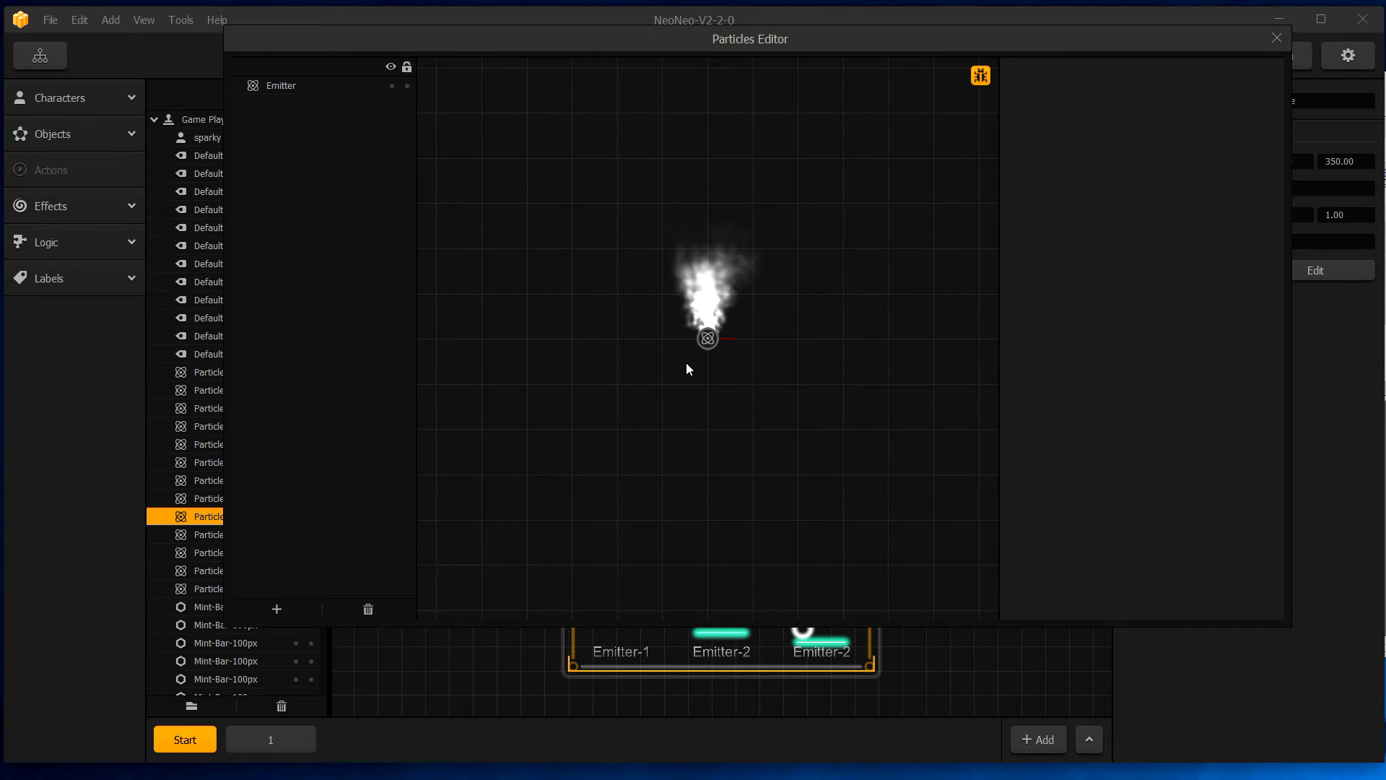
click(712, 338)
scroll(1177, 426, down, 3)
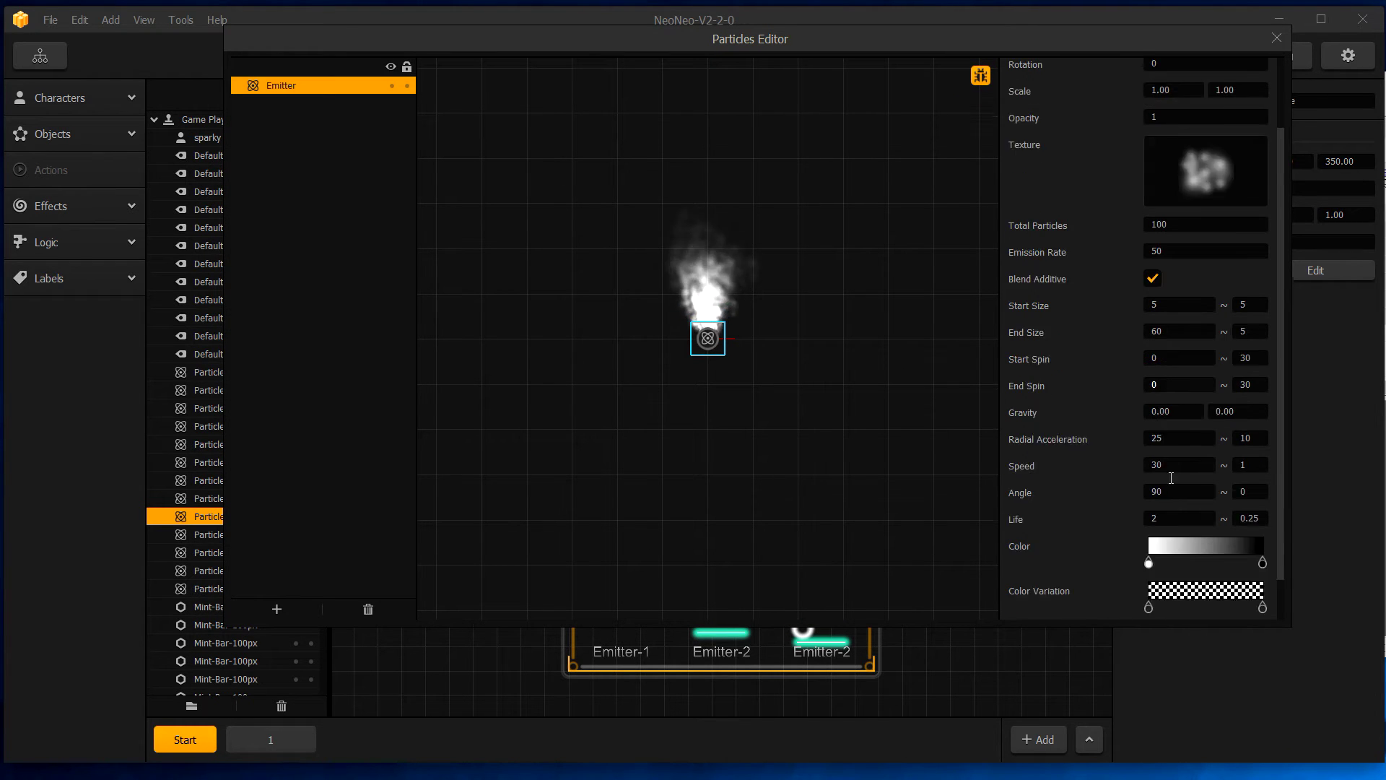
scroll(1165, 475, up, 3)
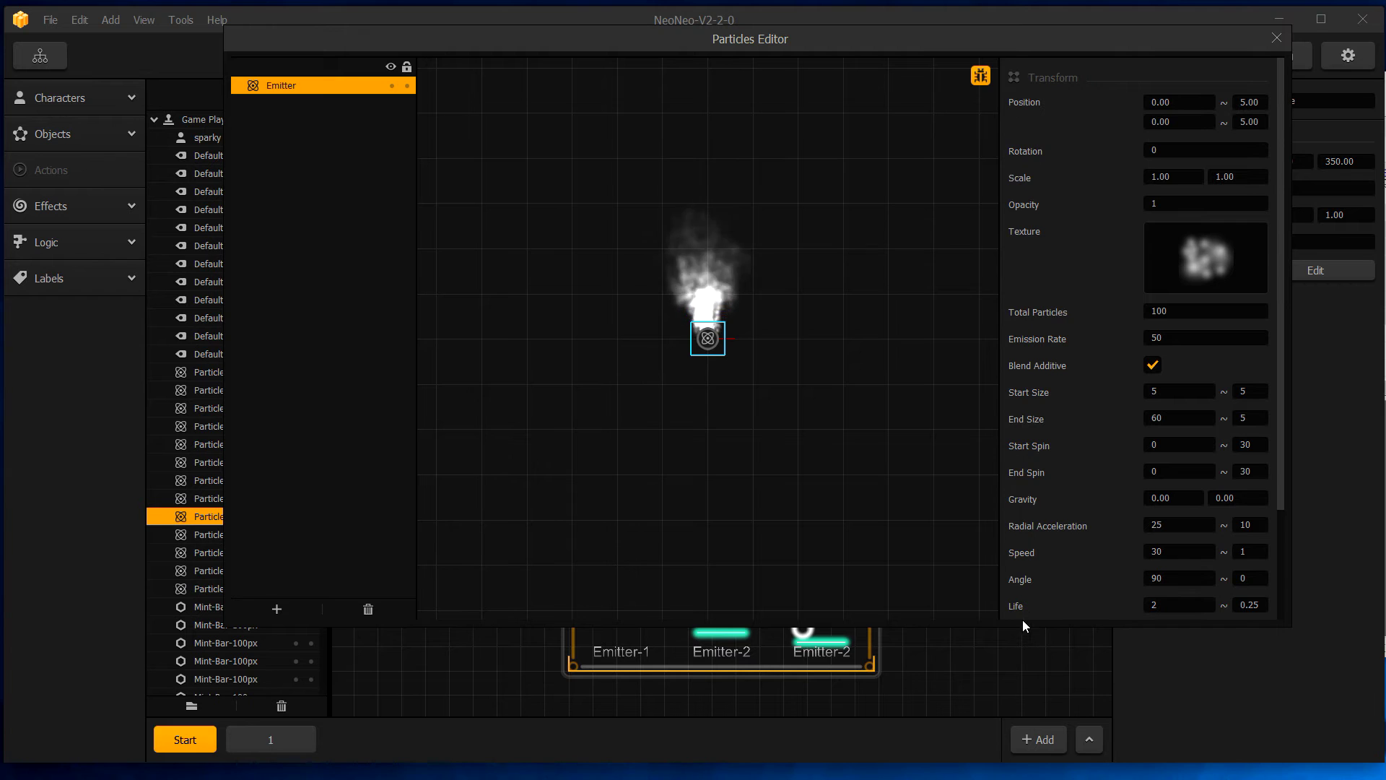
drag(1020, 650, 1020, 692)
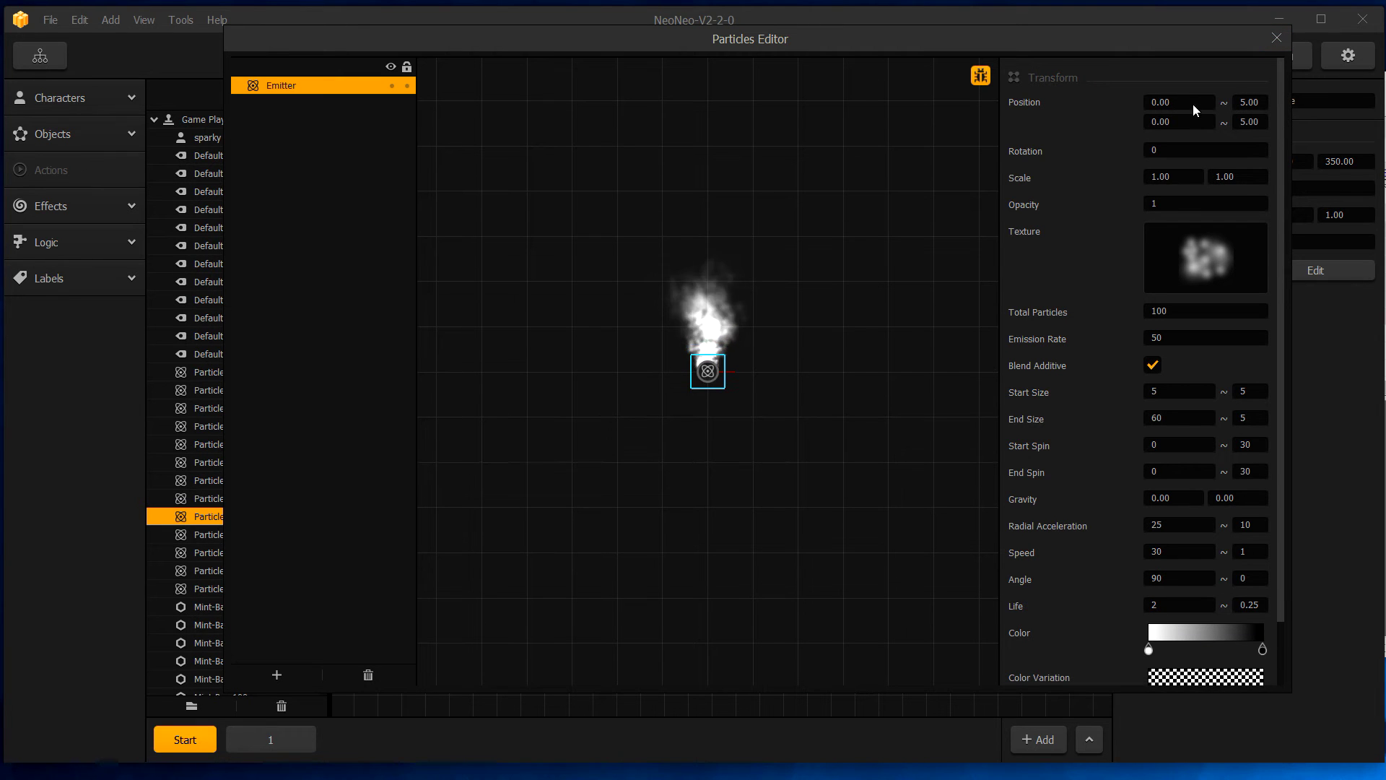
click(1277, 37)
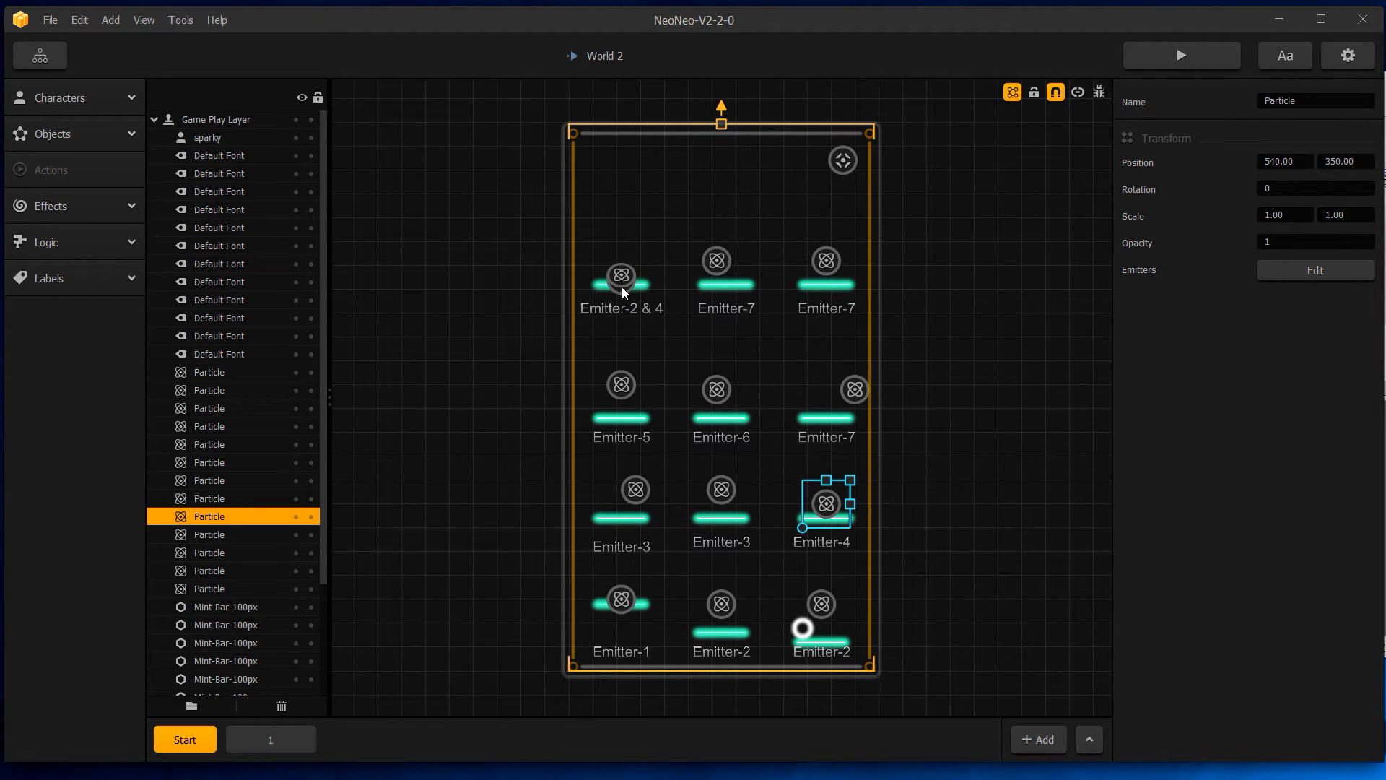
click(623, 385)
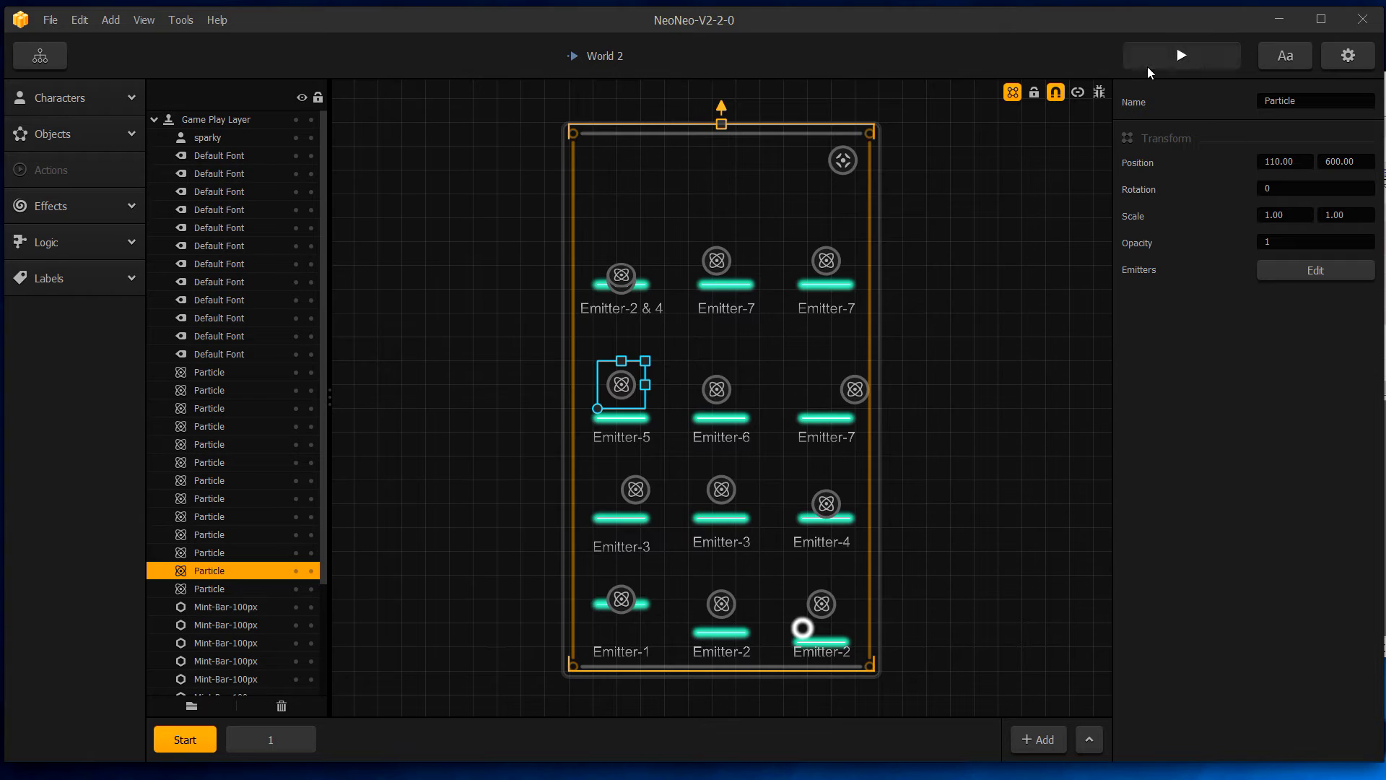
click(1179, 57)
click(731, 359)
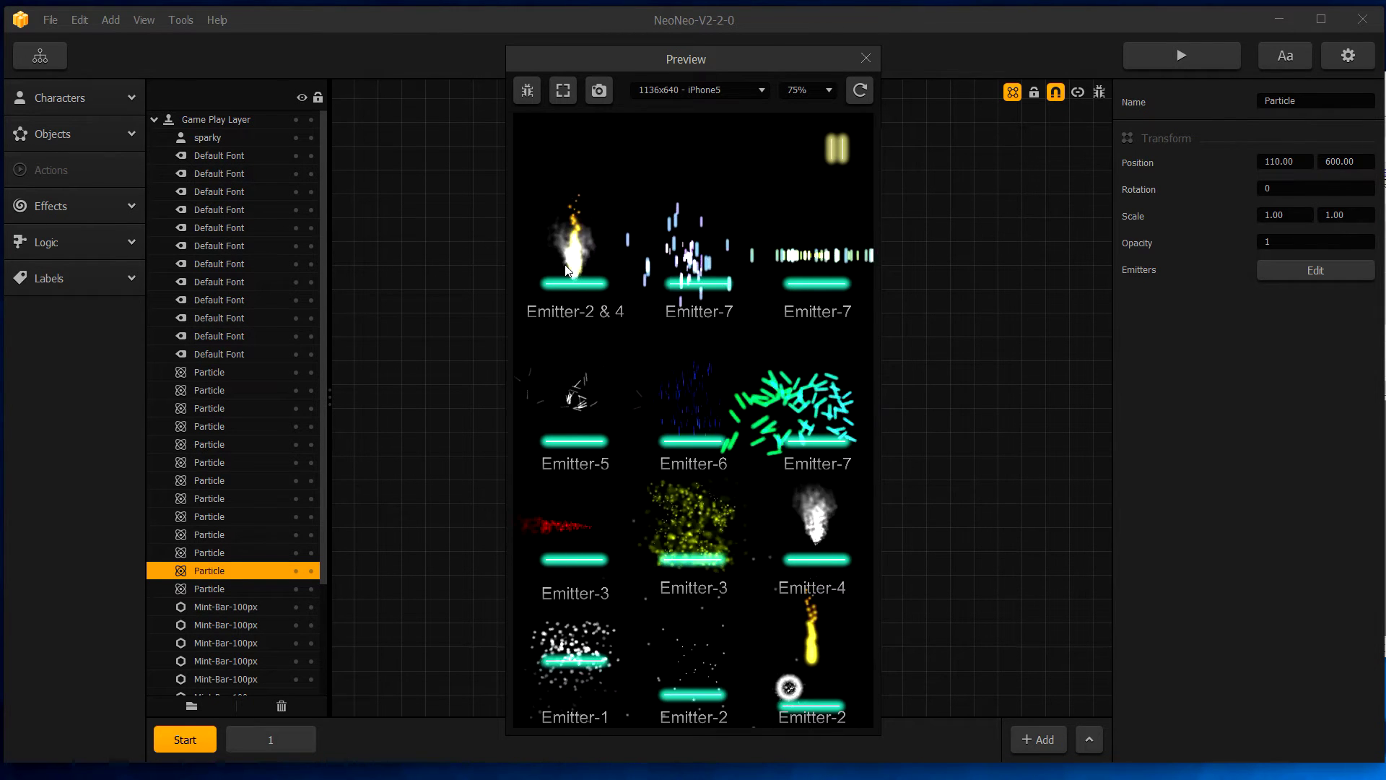
click(867, 65)
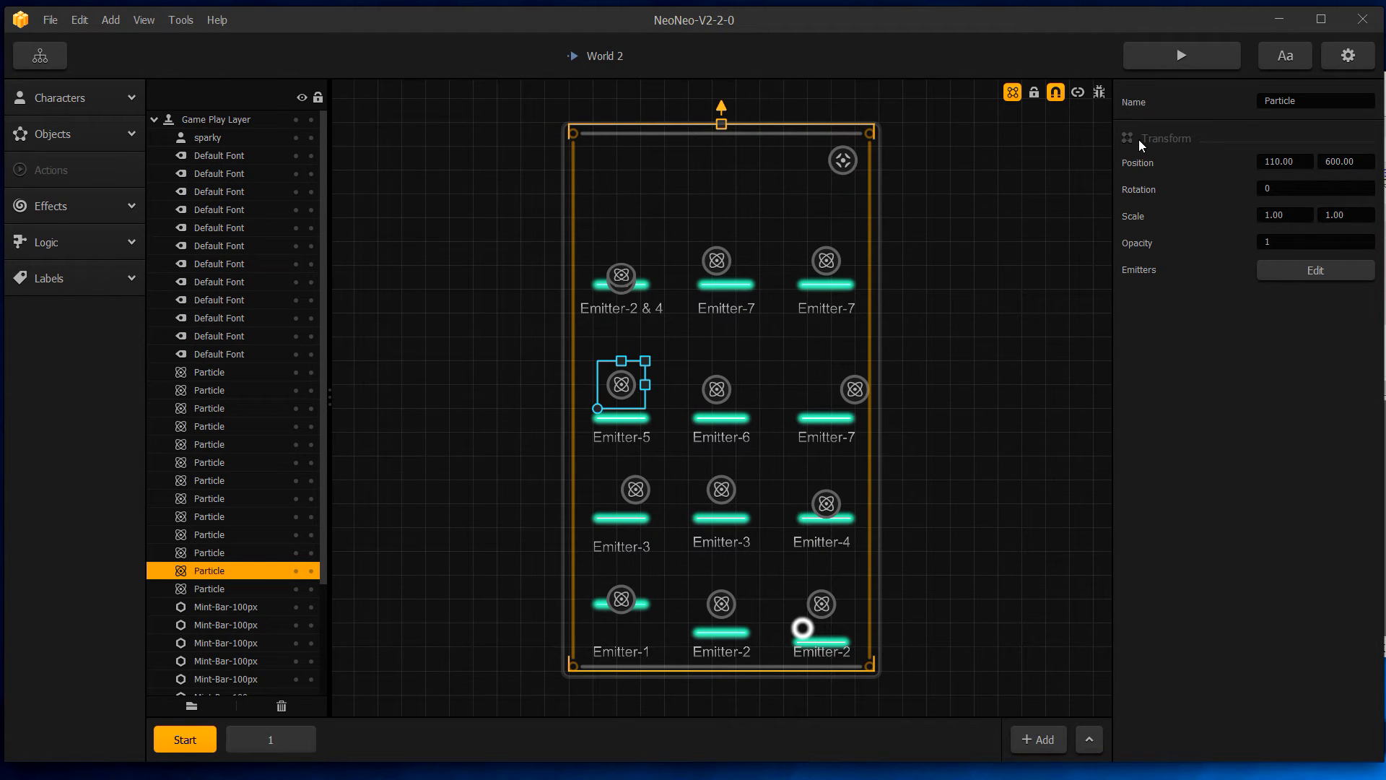
Review Emitter-5's white streak emitter settings (60 particles, rate 20), then close the Particles Editor
click(1269, 271)
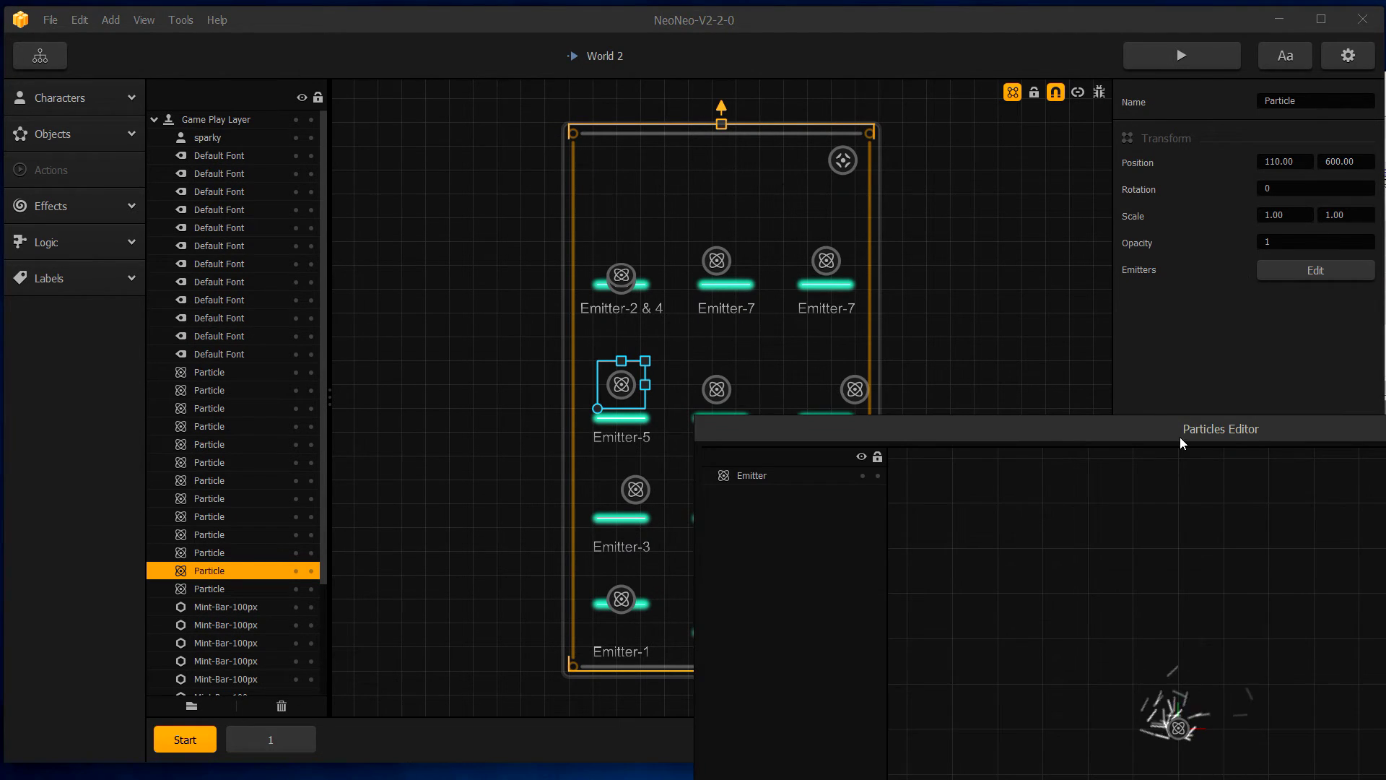
drag(1180, 436, 634, 12)
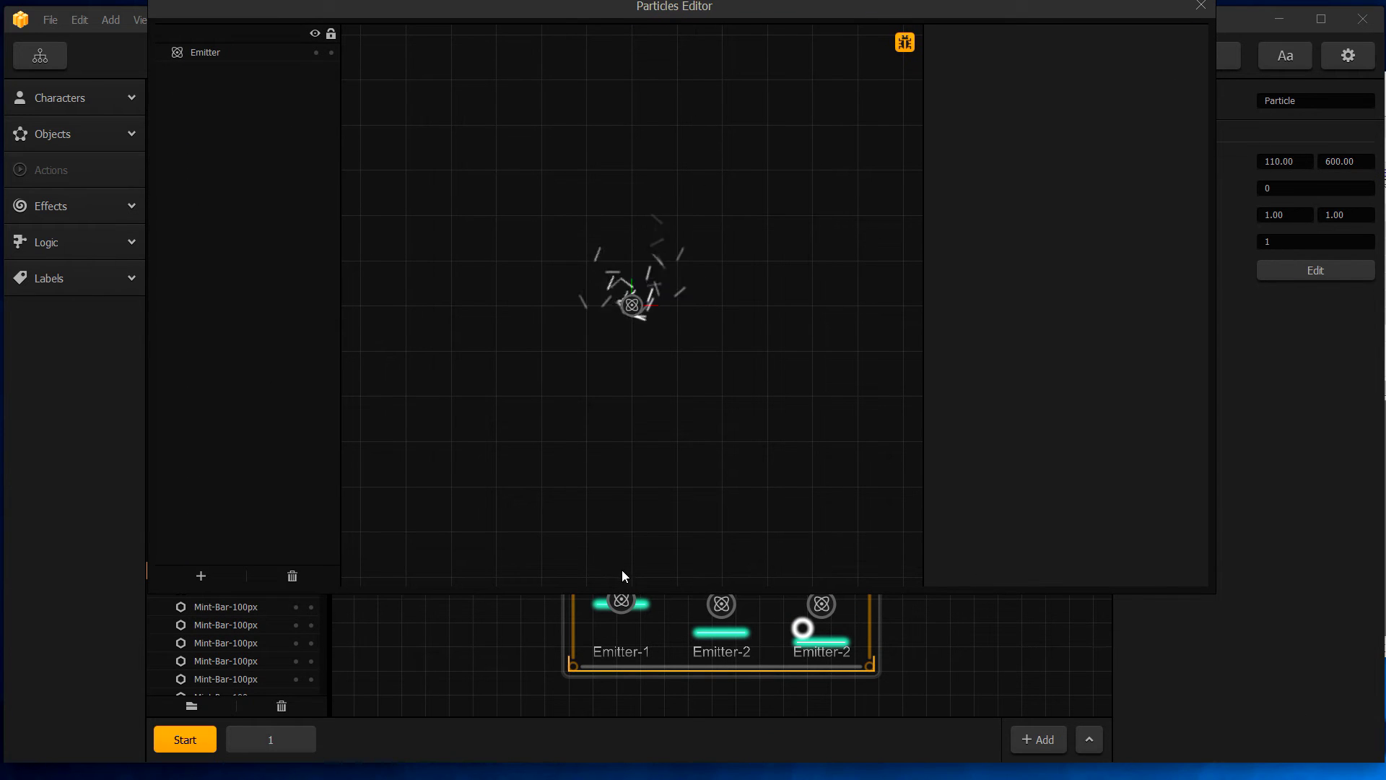
click(640, 309)
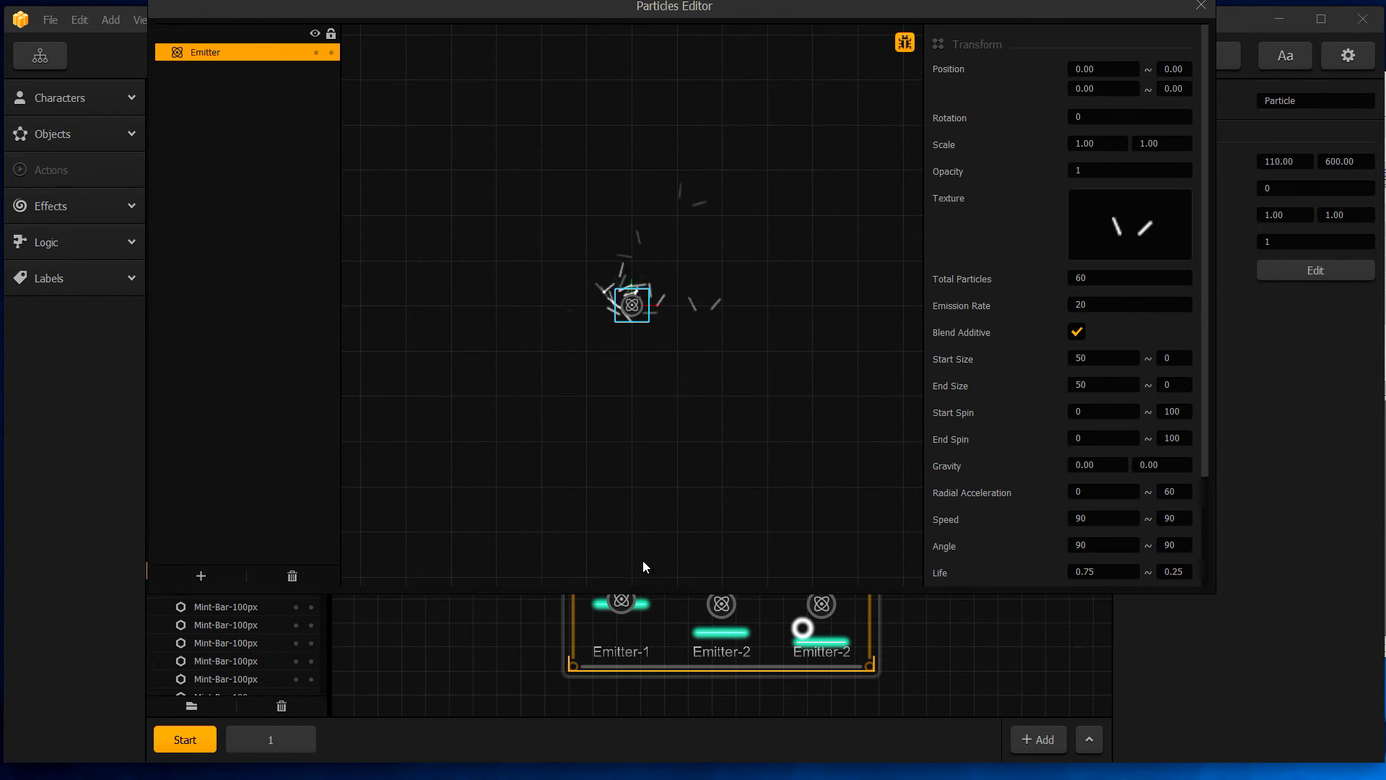
drag(638, 591, 639, 755)
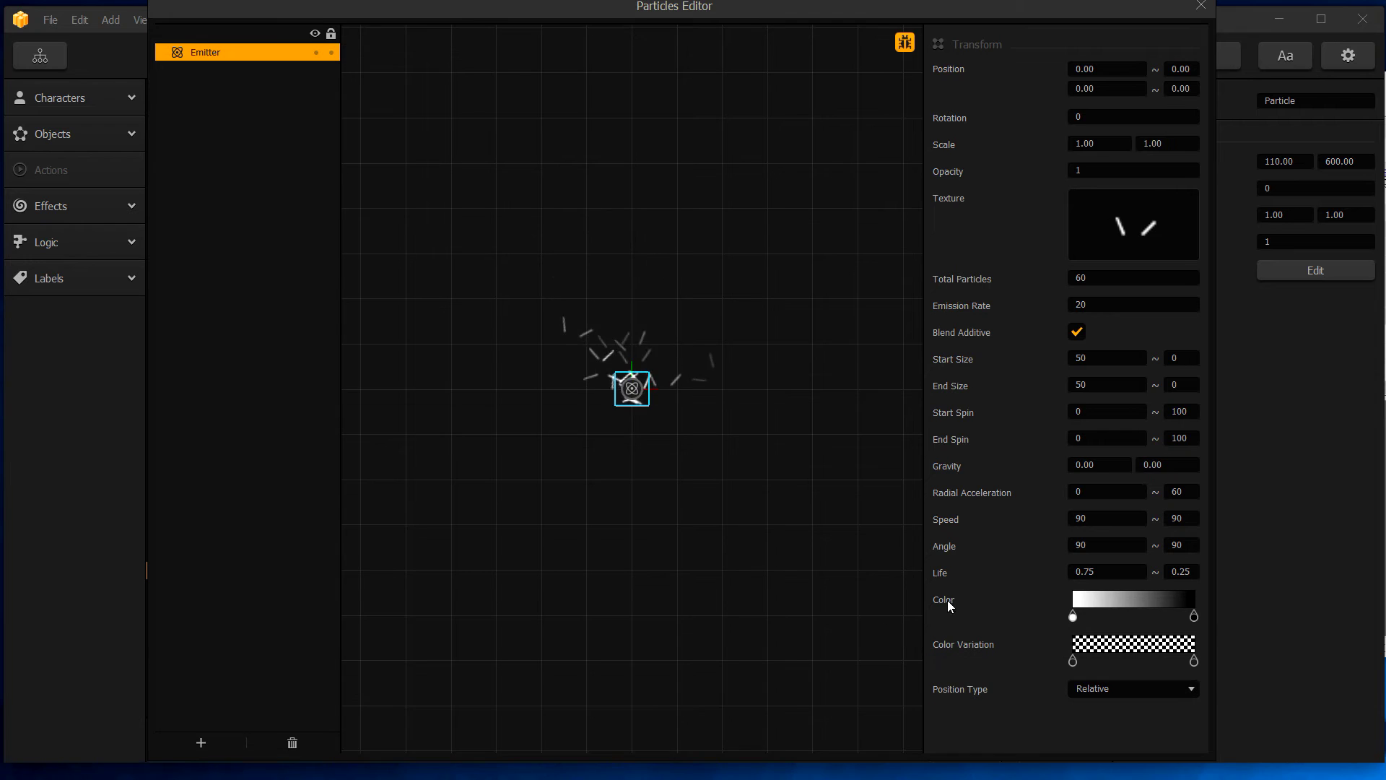
click(1201, 8)
Select Emitter-6 and review its blue streak emitter (150 particles, rate 60), then close the editor
click(719, 389)
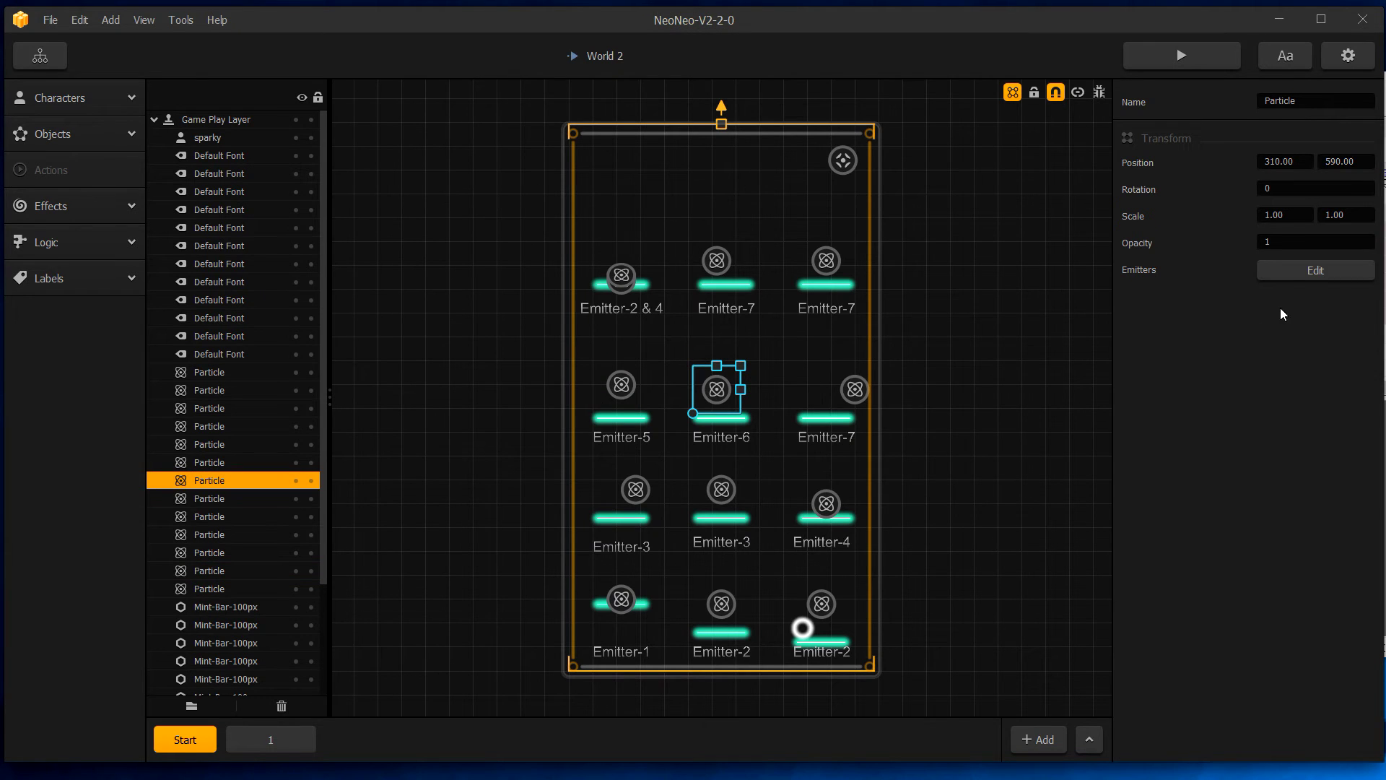
click(1294, 276)
drag(855, 420, 503, 164)
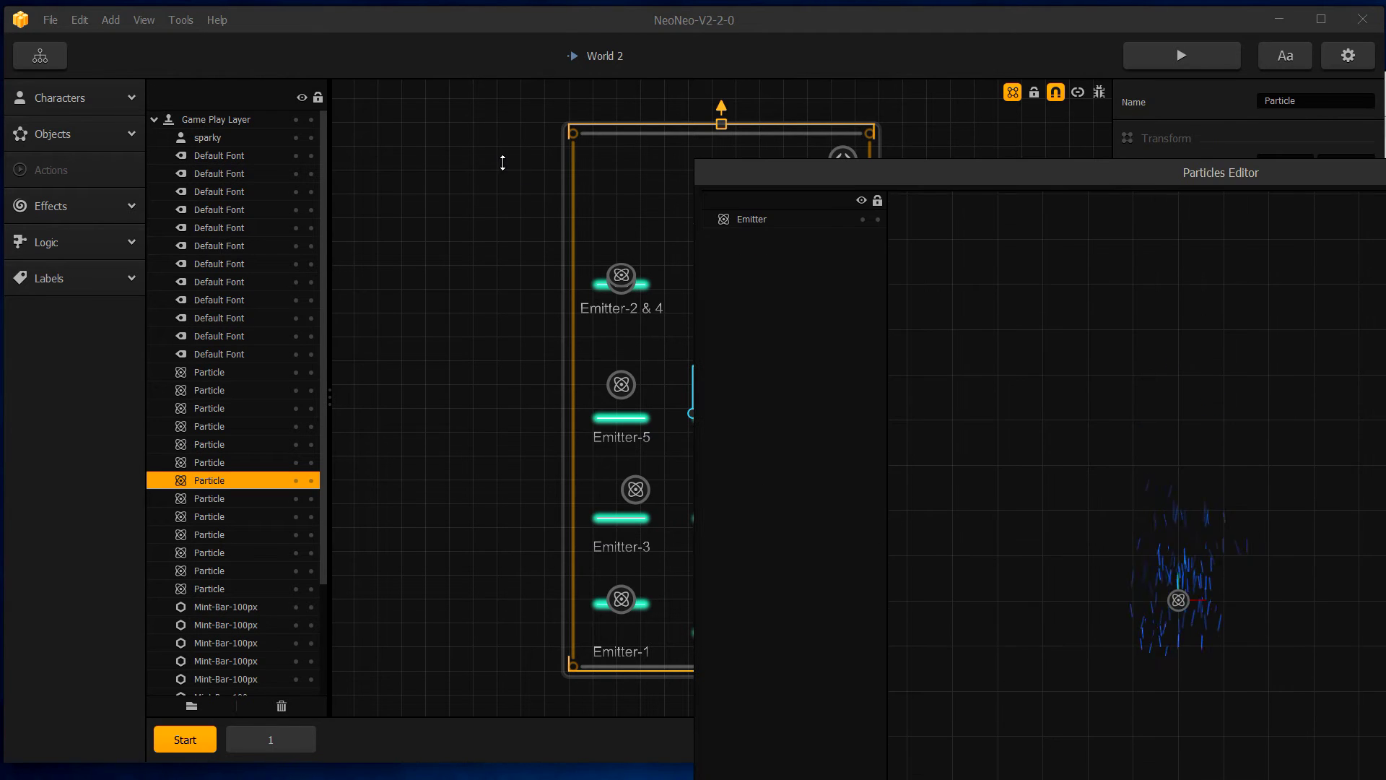
drag(804, 171, 217, 2)
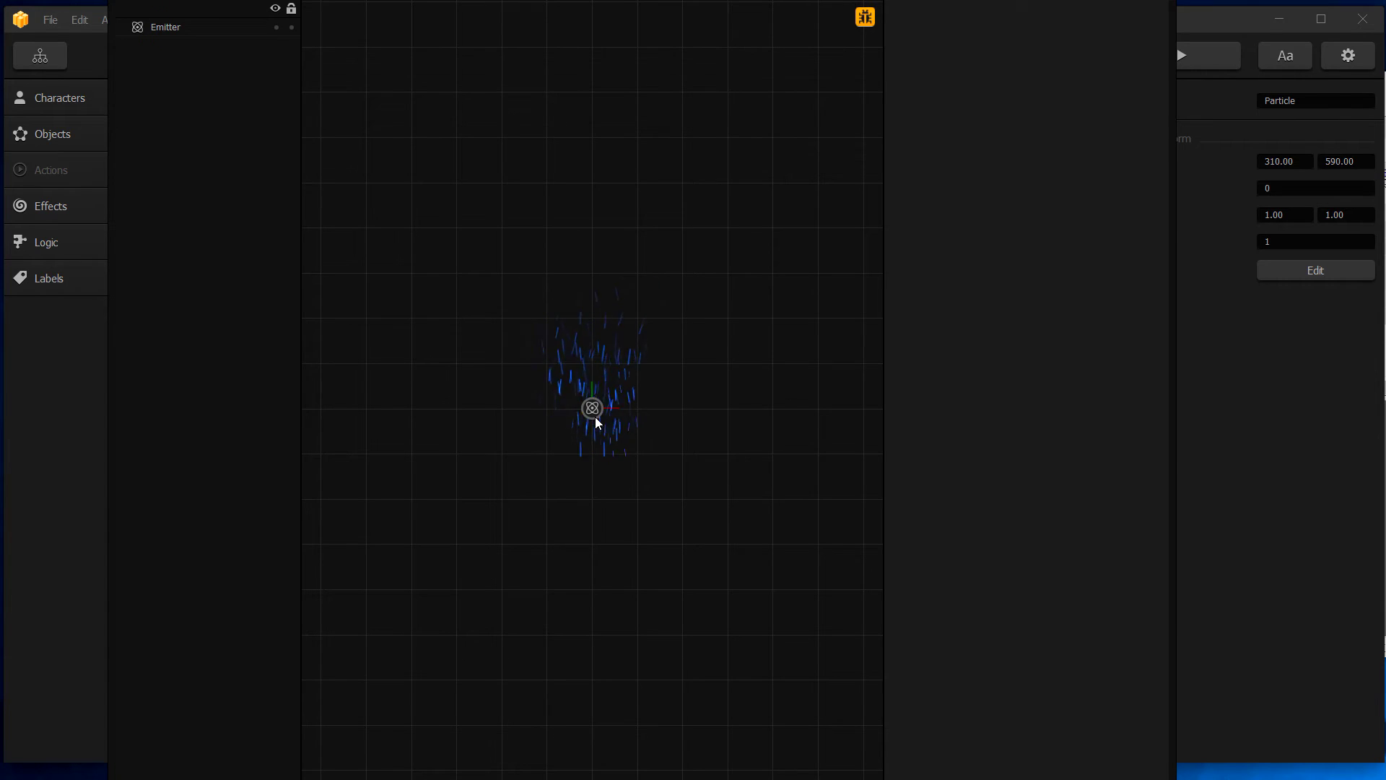
click(596, 418)
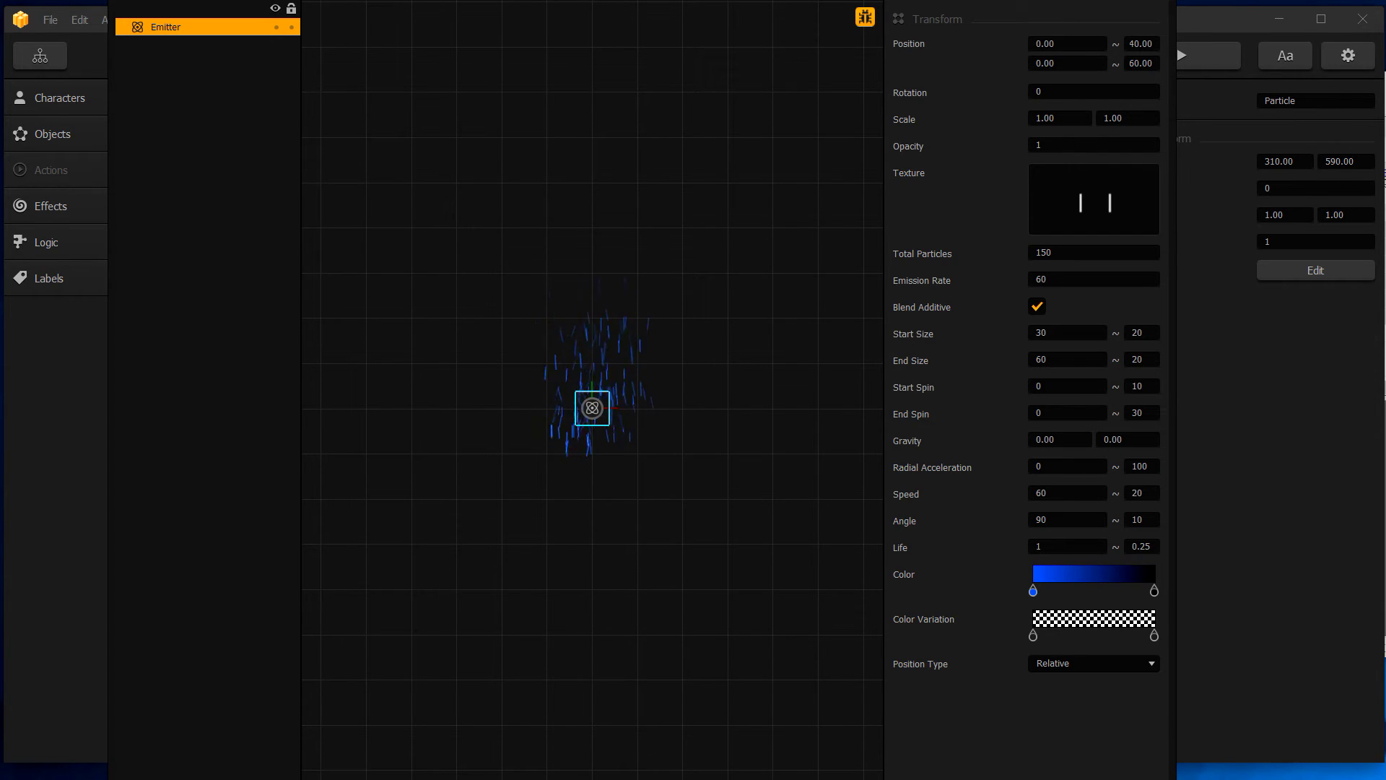
key(Escape)
click(869, 390)
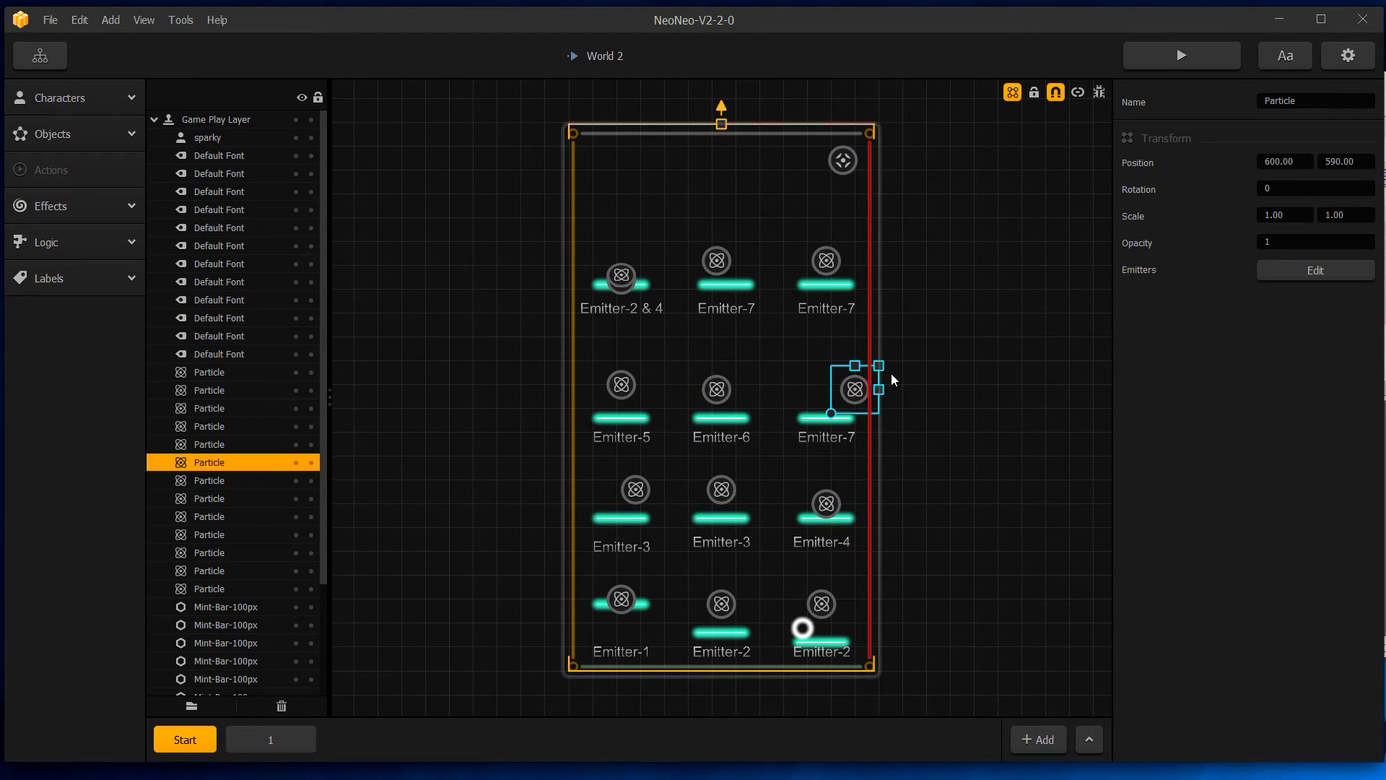
click(1284, 274)
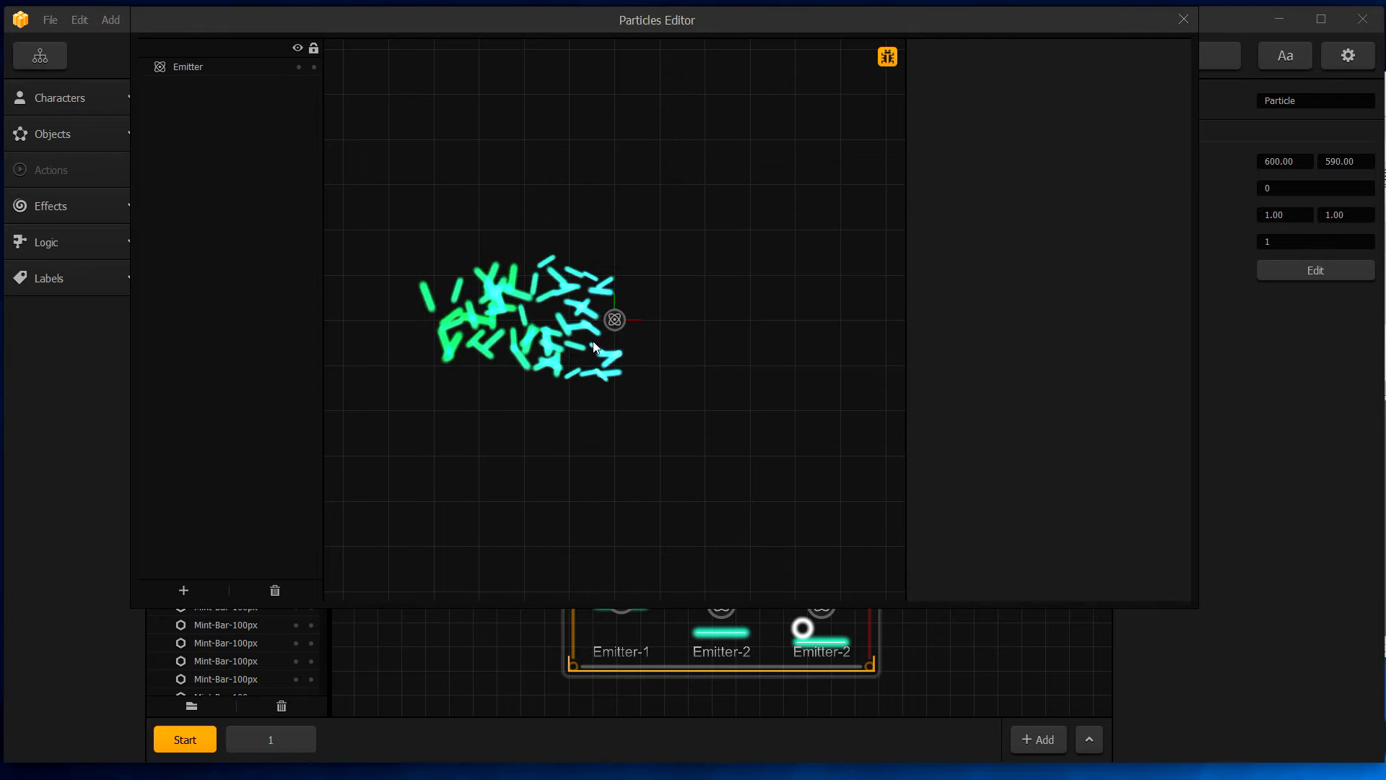
click(614, 320)
drag(726, 605, 714, 731)
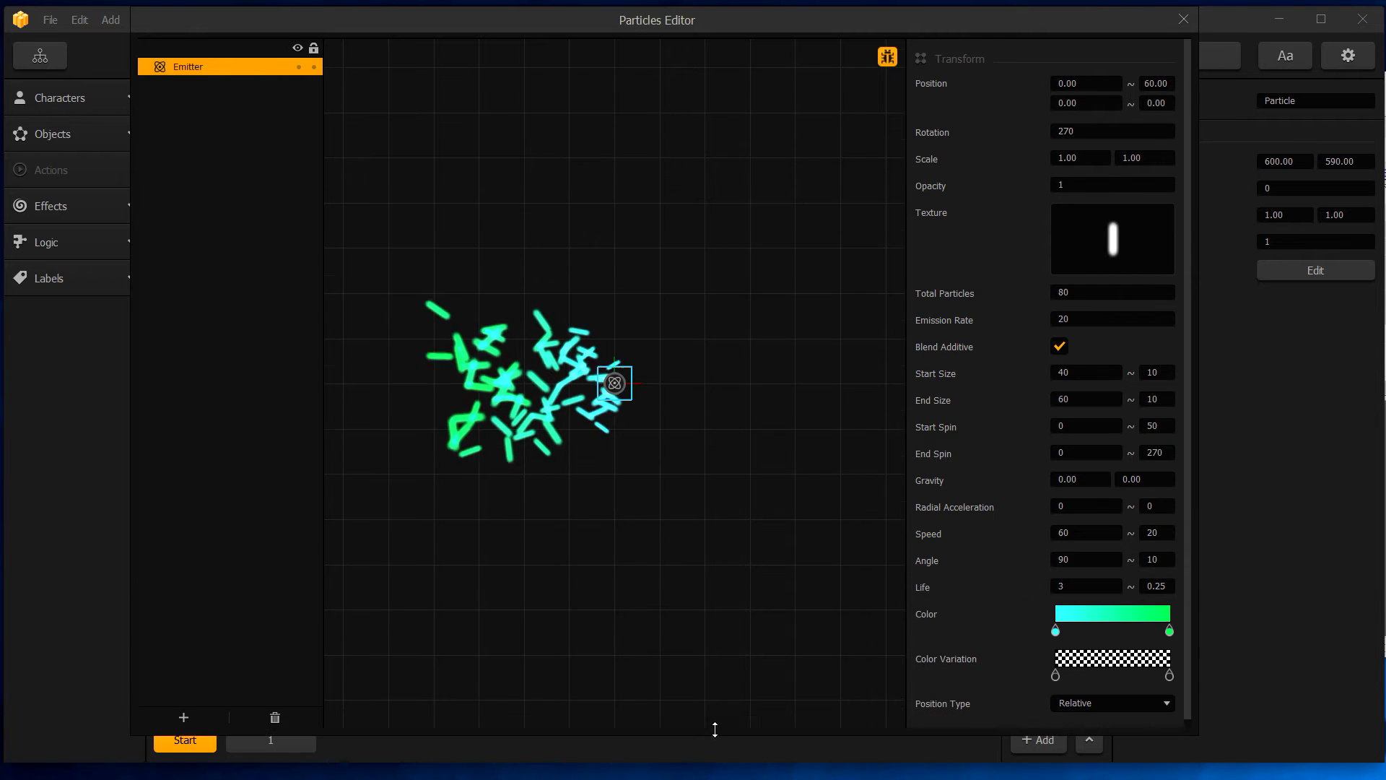
click(1184, 18)
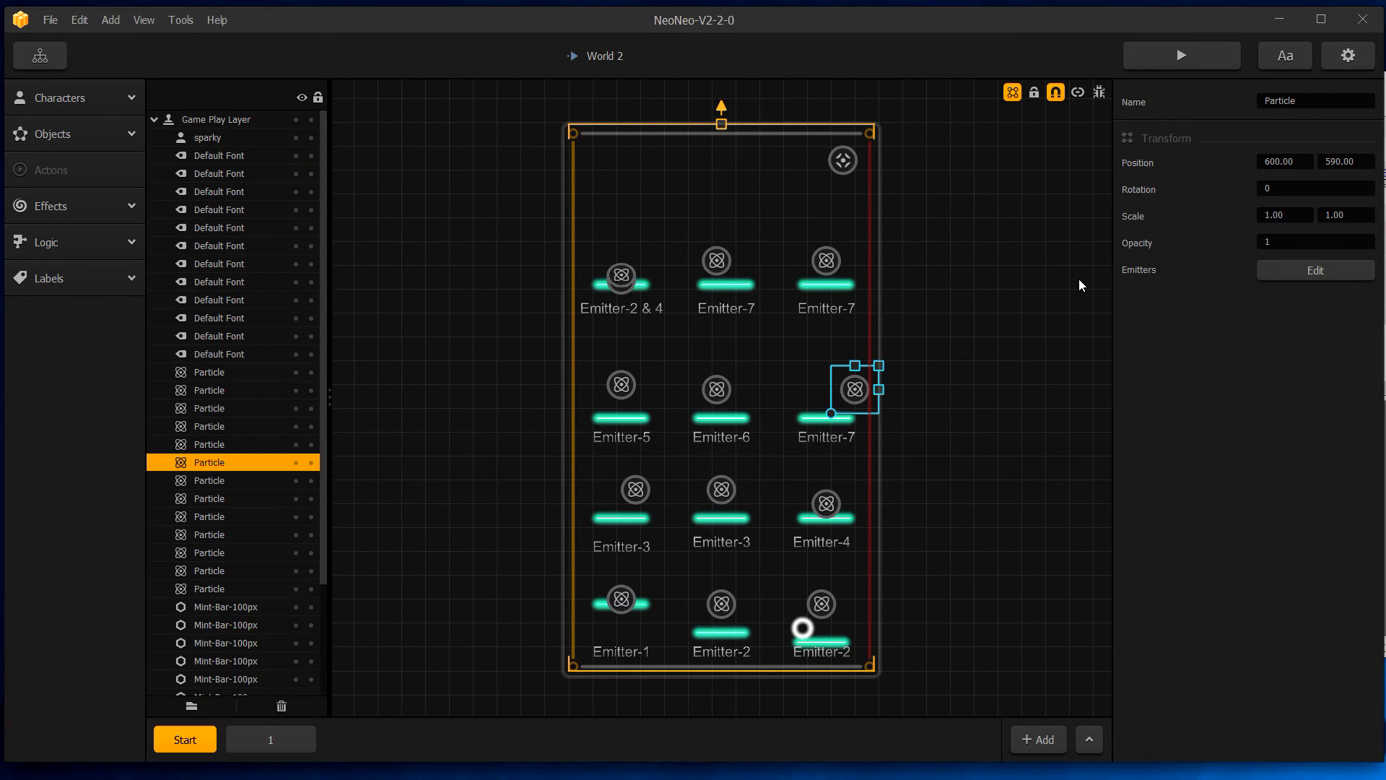
Open the Particles Editor for the top-middle Emitter-7 particle
click(723, 267)
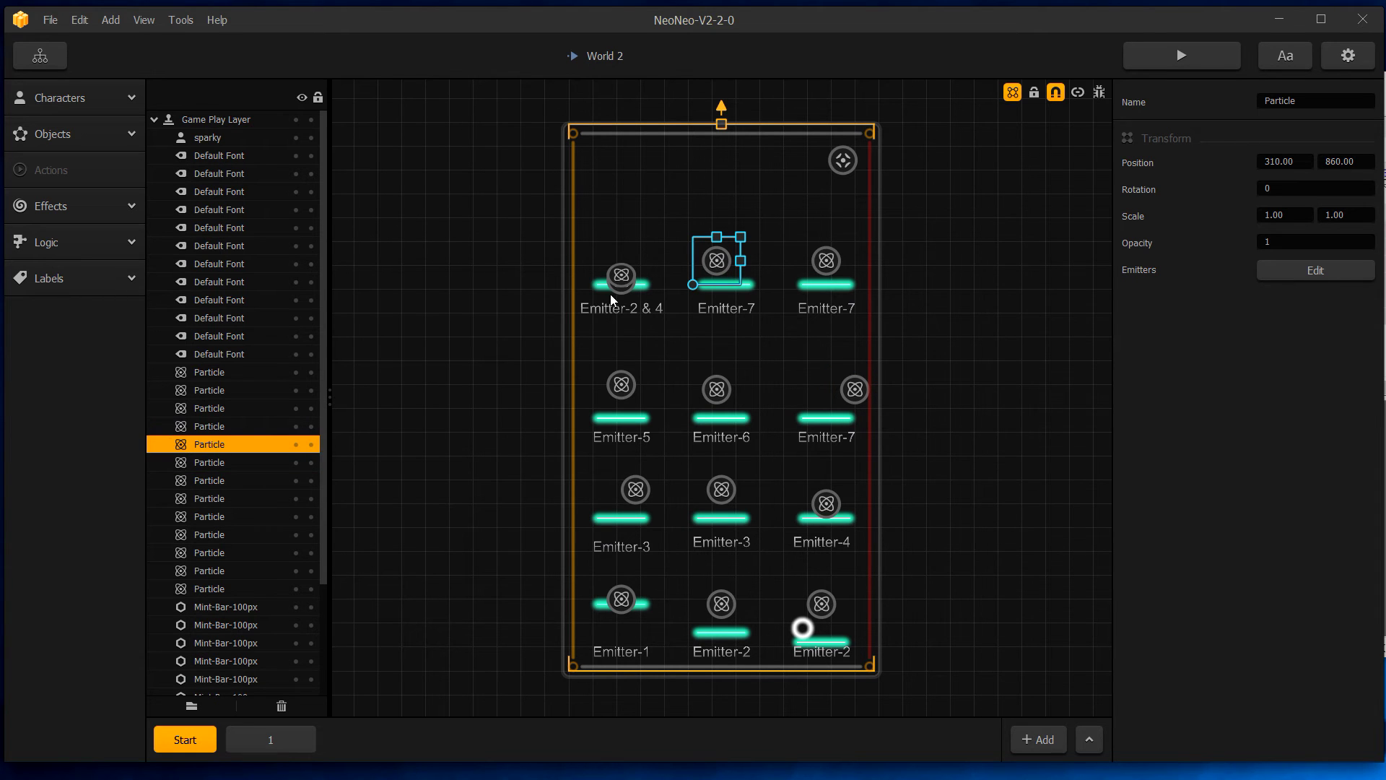
click(1301, 276)
drag(1108, 425, 501, 4)
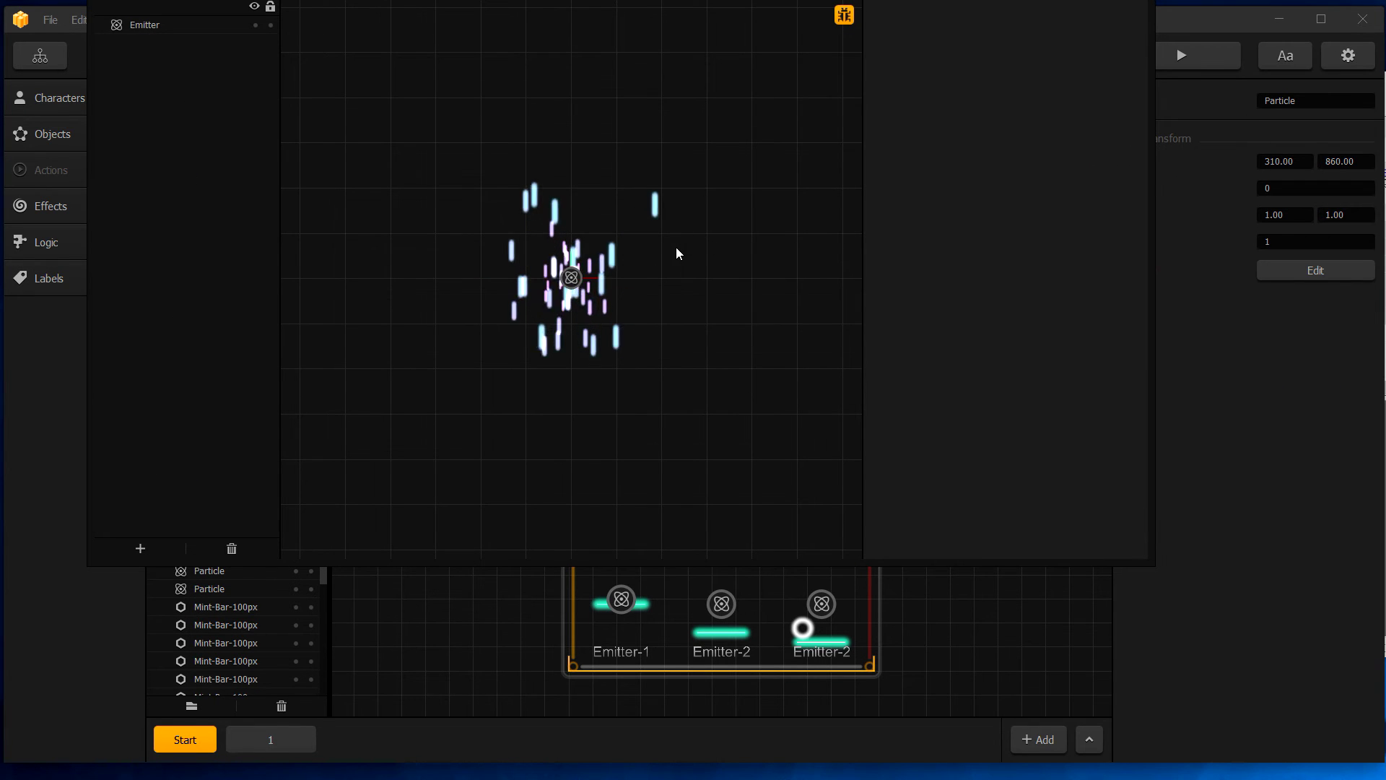
Show its pink-to-light-blue streak emitter, 150 particles at rate 30, then close the editor
click(571, 279)
drag(670, 570, 682, 693)
drag(888, 2, 912, 71)
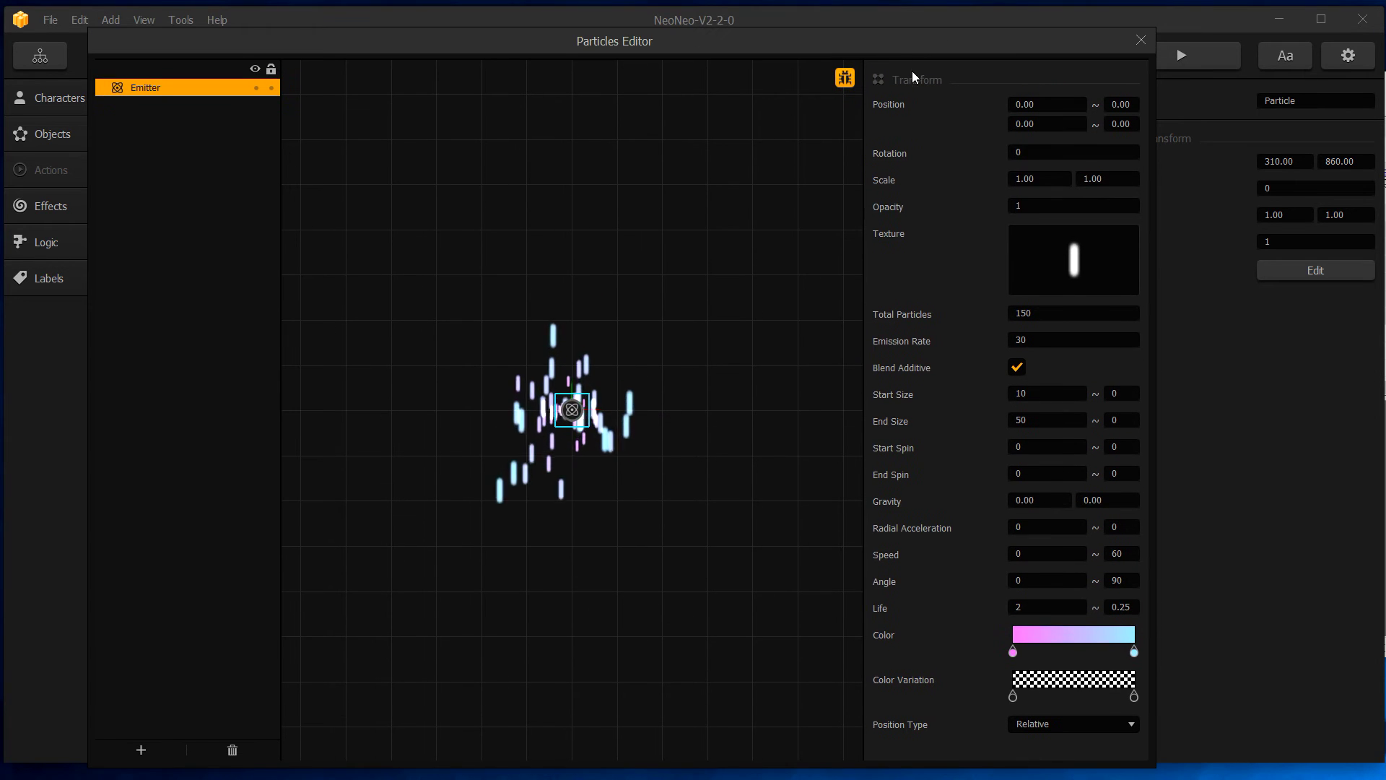
click(1141, 41)
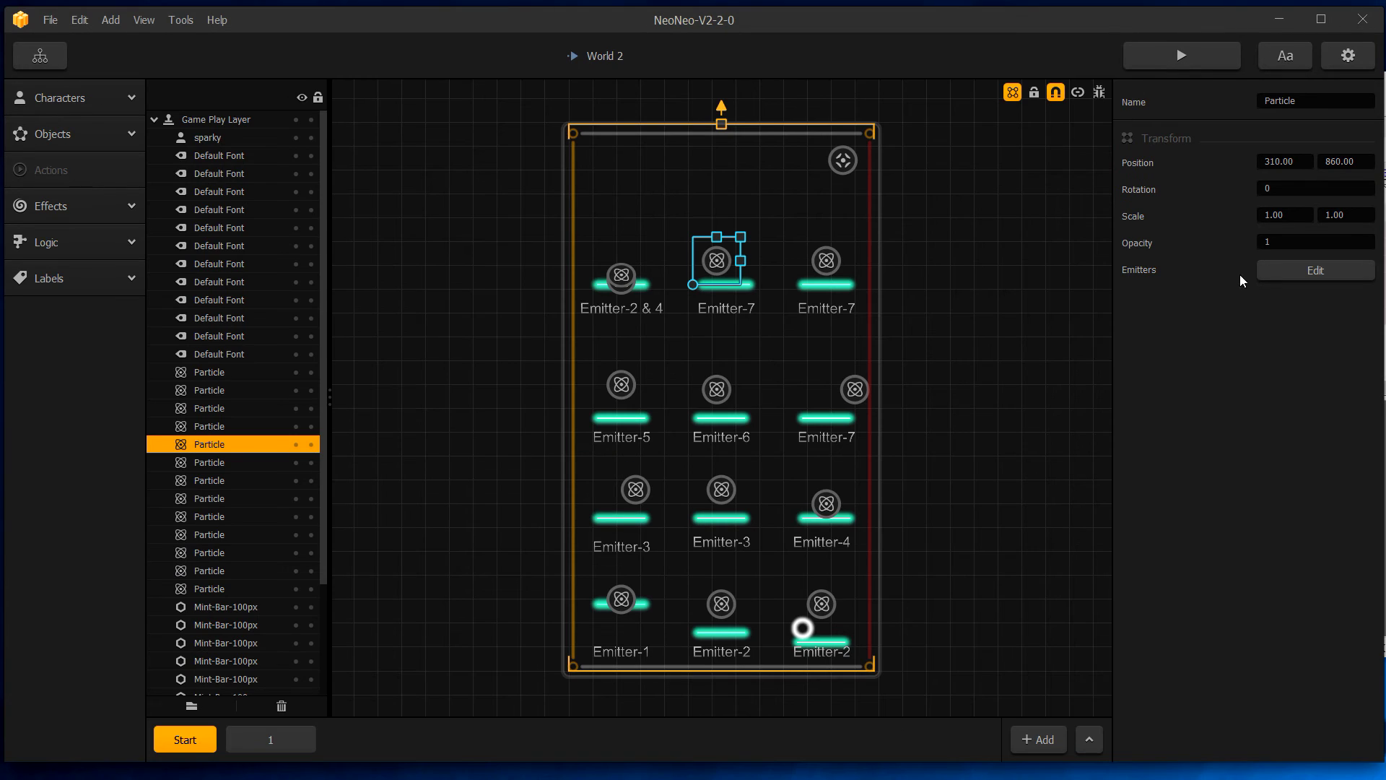
Open the Particles Editor for the top-right Emitter-7 particle
click(842, 266)
click(1281, 271)
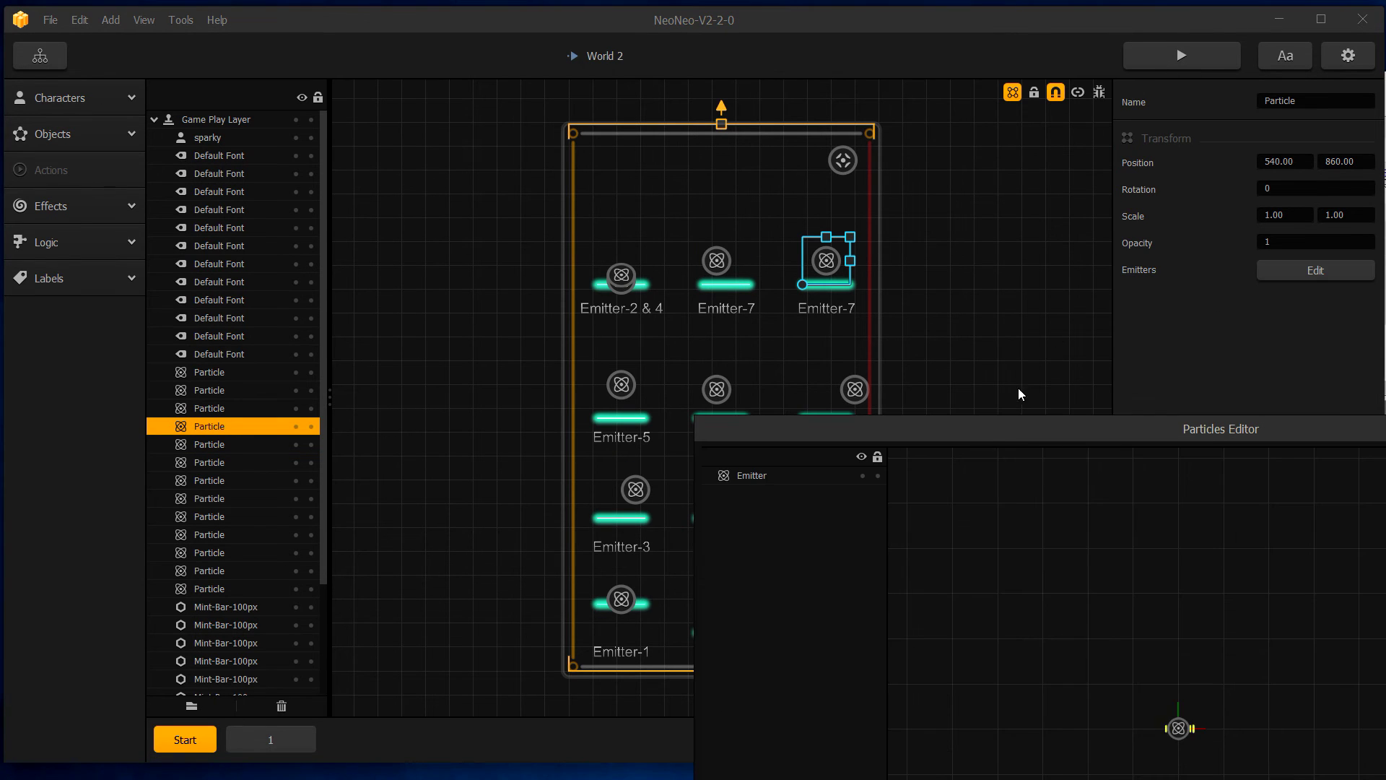
drag(1024, 429, 462, 13)
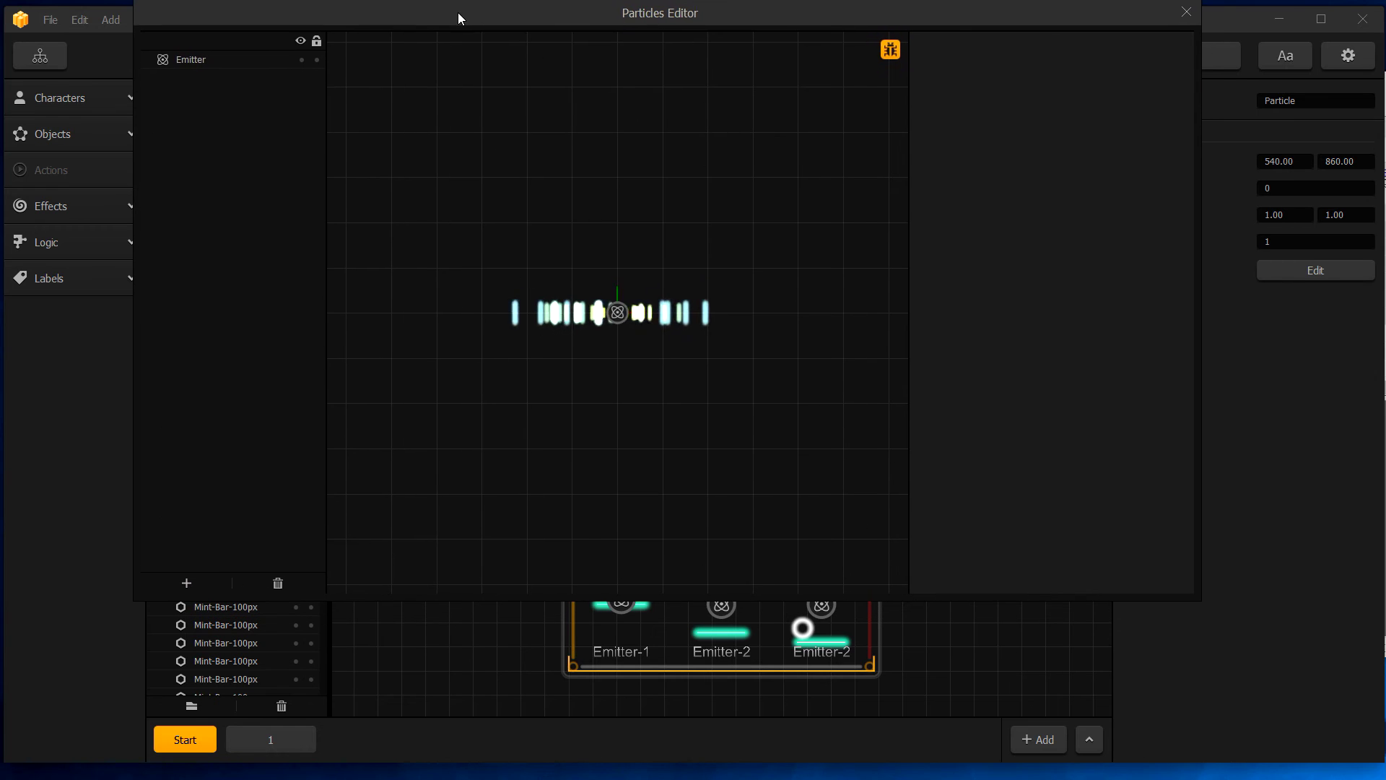
Show its yellow-to-light-blue streak emitter settings, then switch to XnView
click(618, 312)
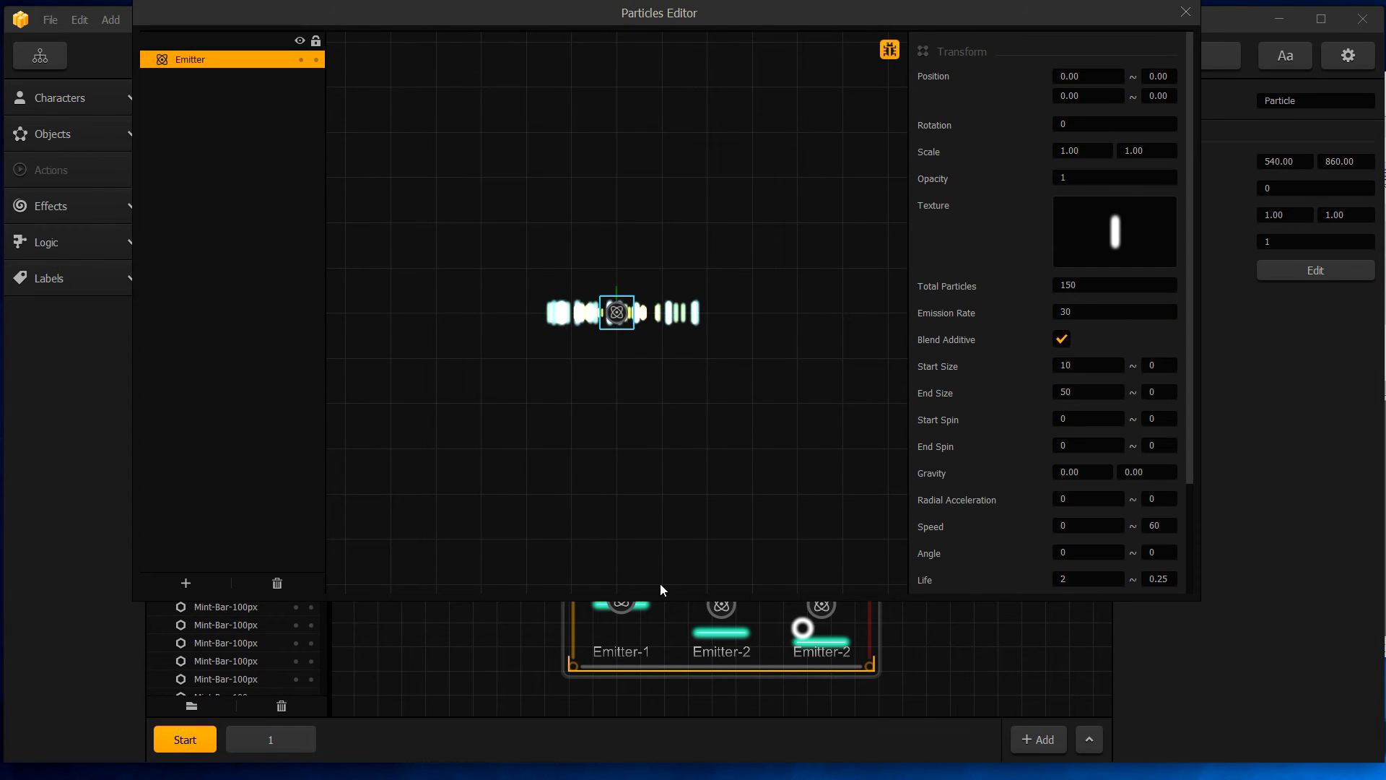
drag(653, 593, 652, 716)
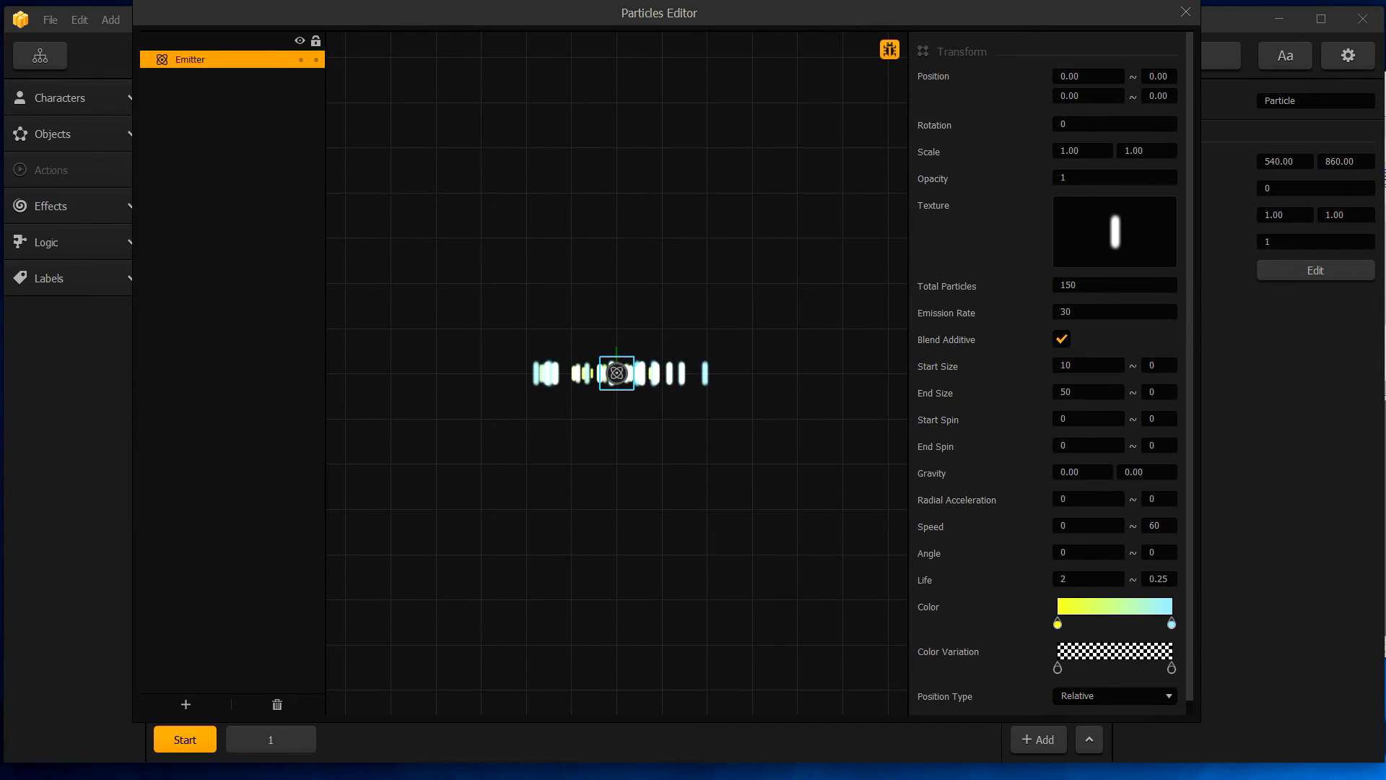
key(alt+Tab)
Position the XnView window showing the 10-Emitters folder over the Particles Editor
drag(1065, 41, 1017, 85)
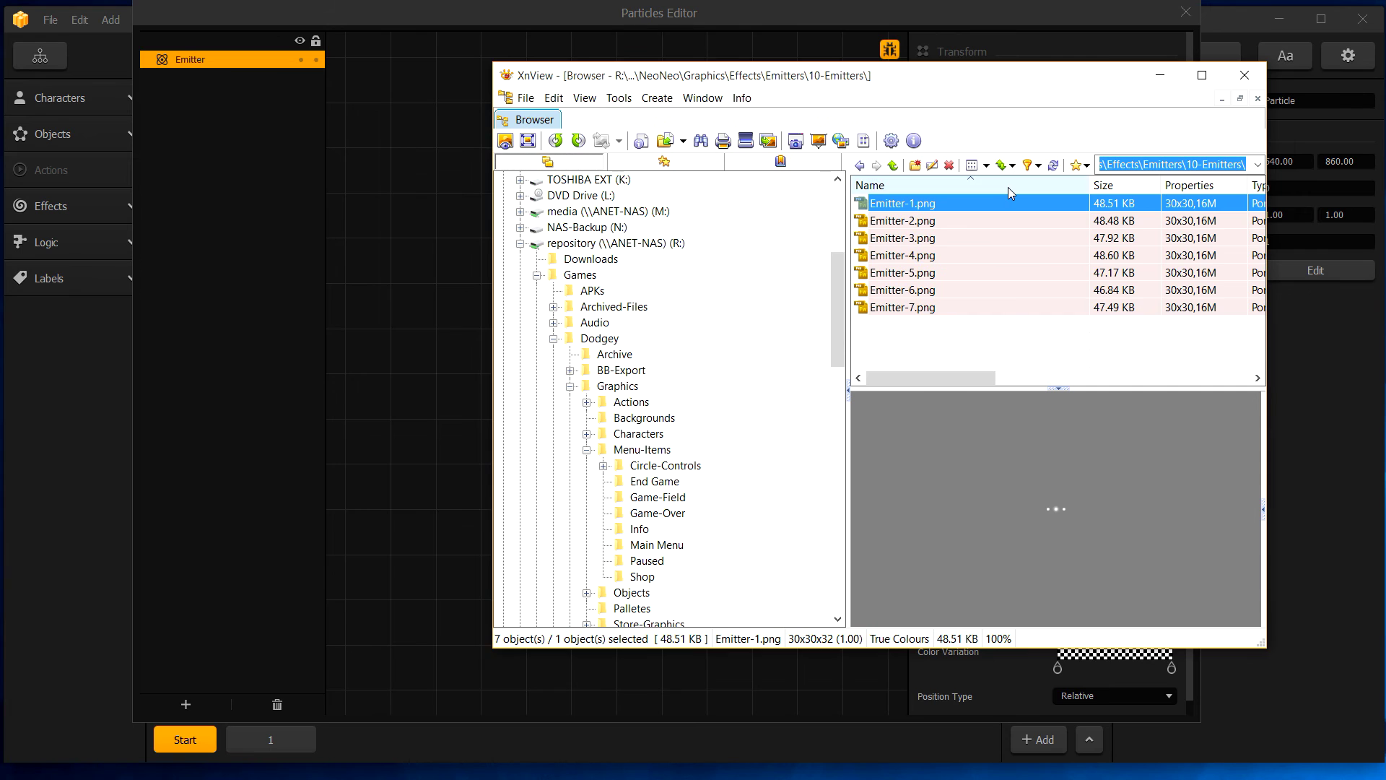